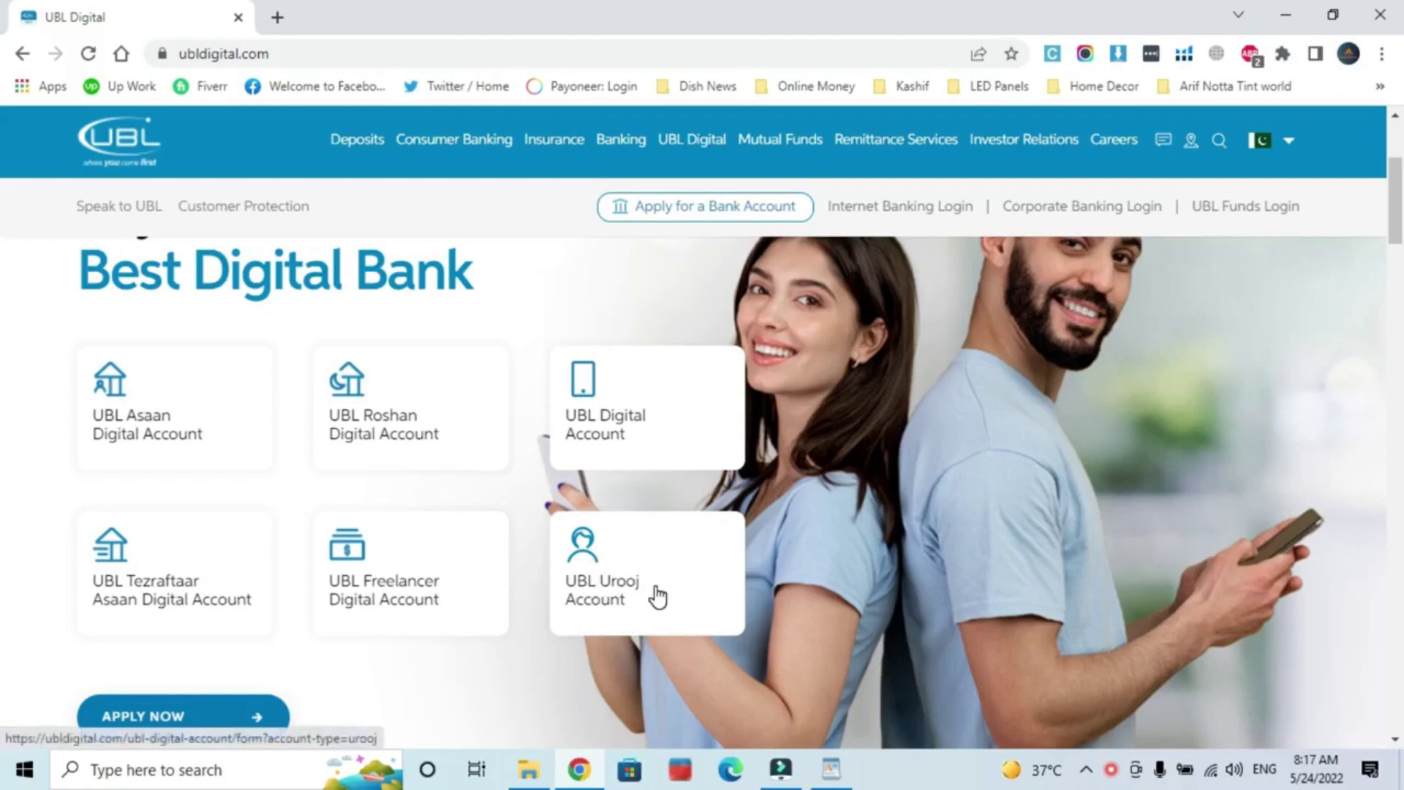
Step: Start a UBL Asaan Digital Account application and choose Conventional as the banking preference
scroll(657, 596, down, 1)
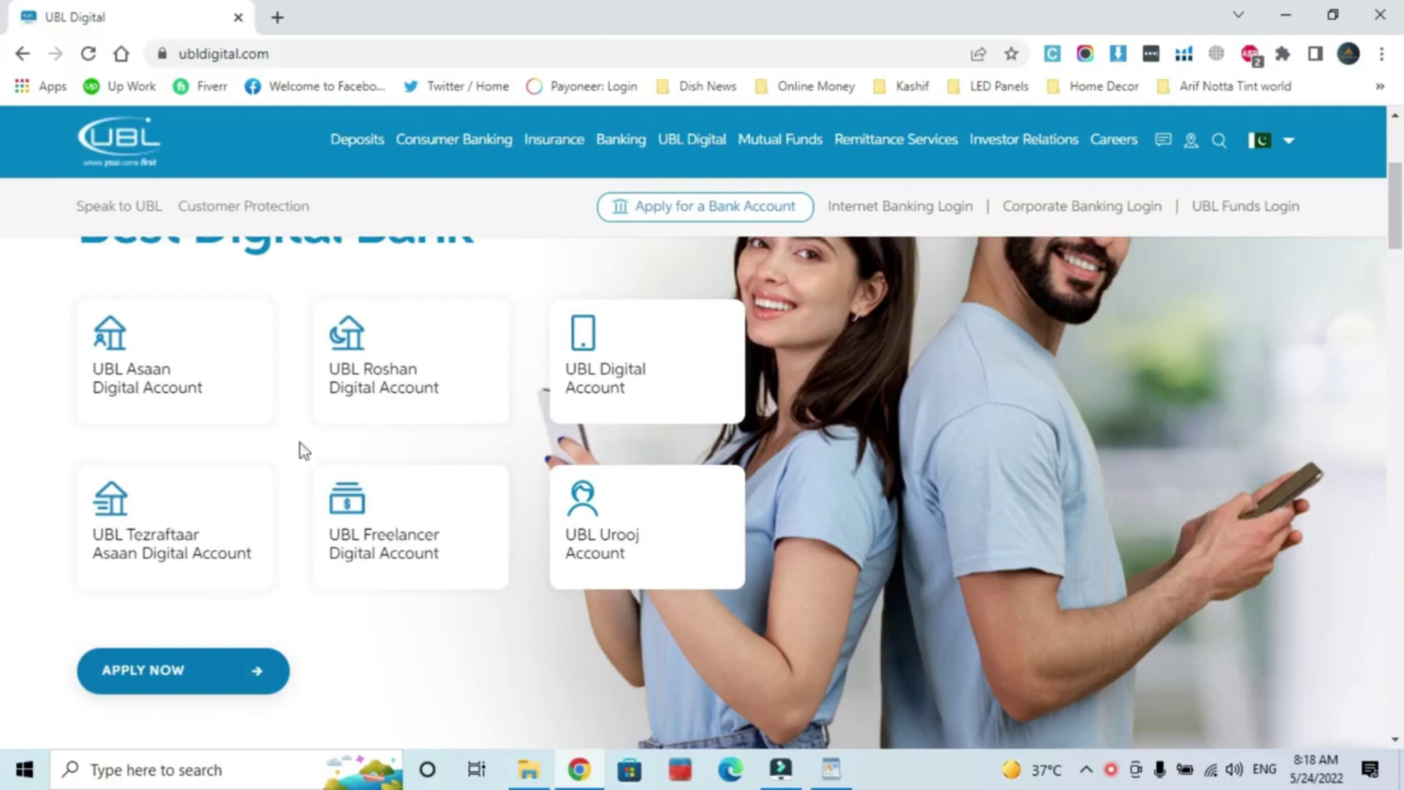
click(135, 379)
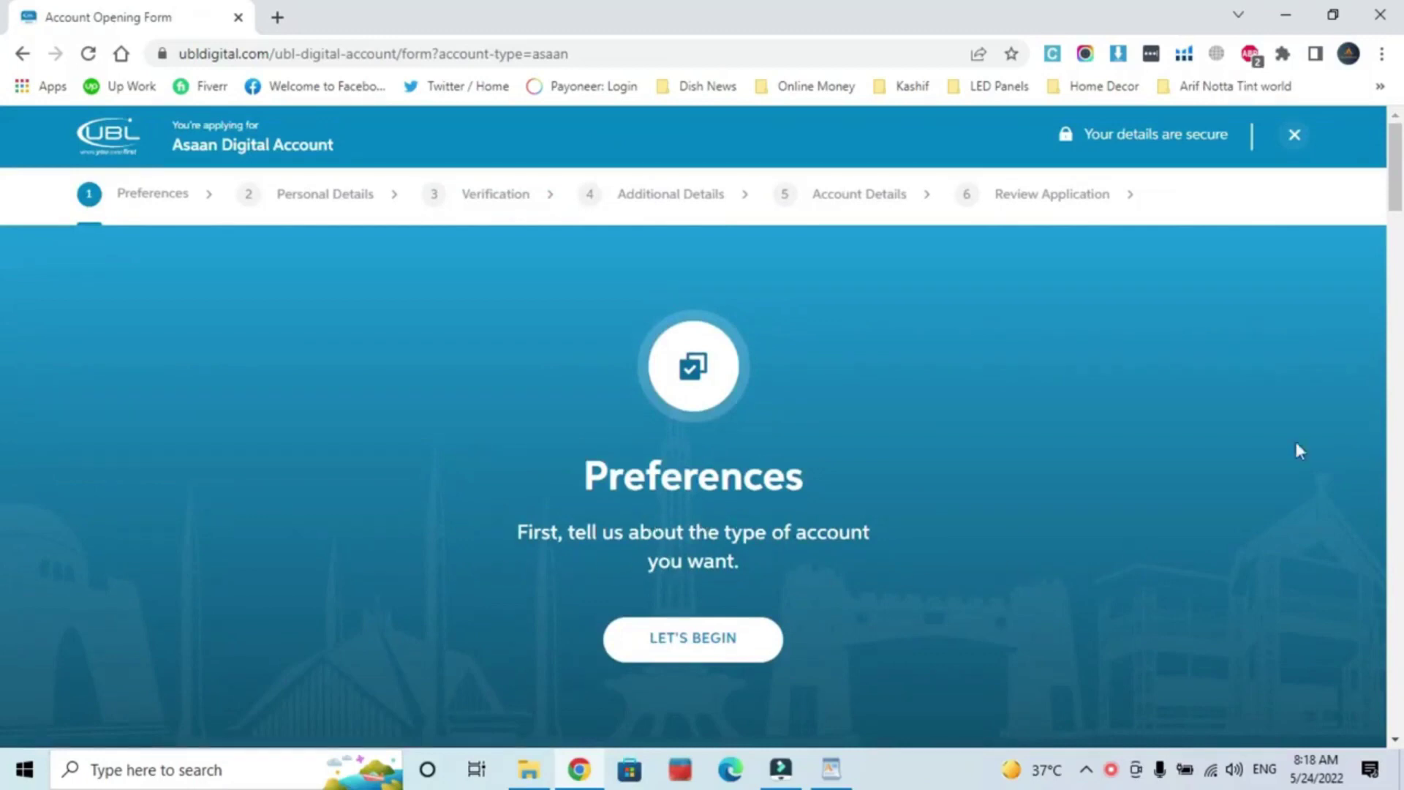
drag(1392, 179, 1394, 293)
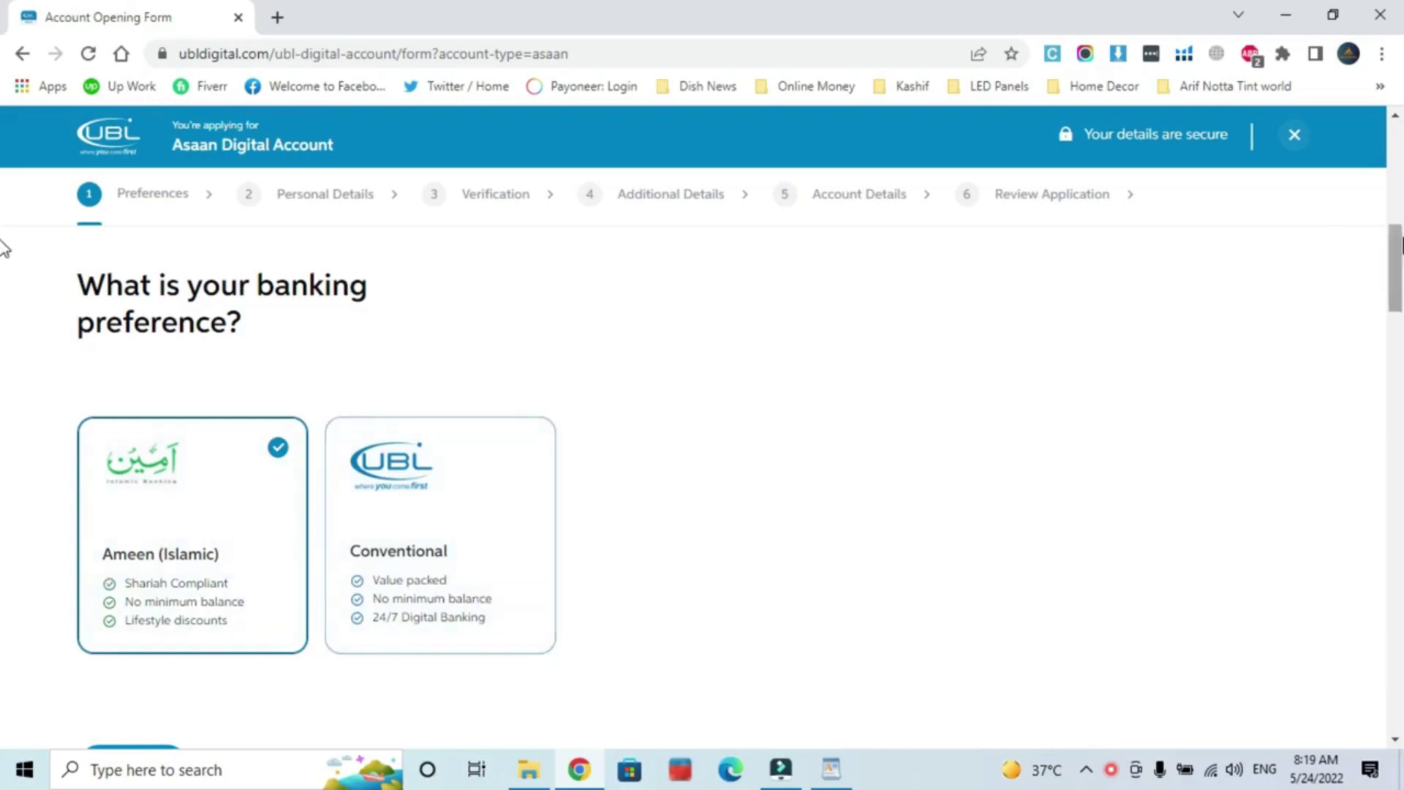
scroll(1399, 253, down, 1)
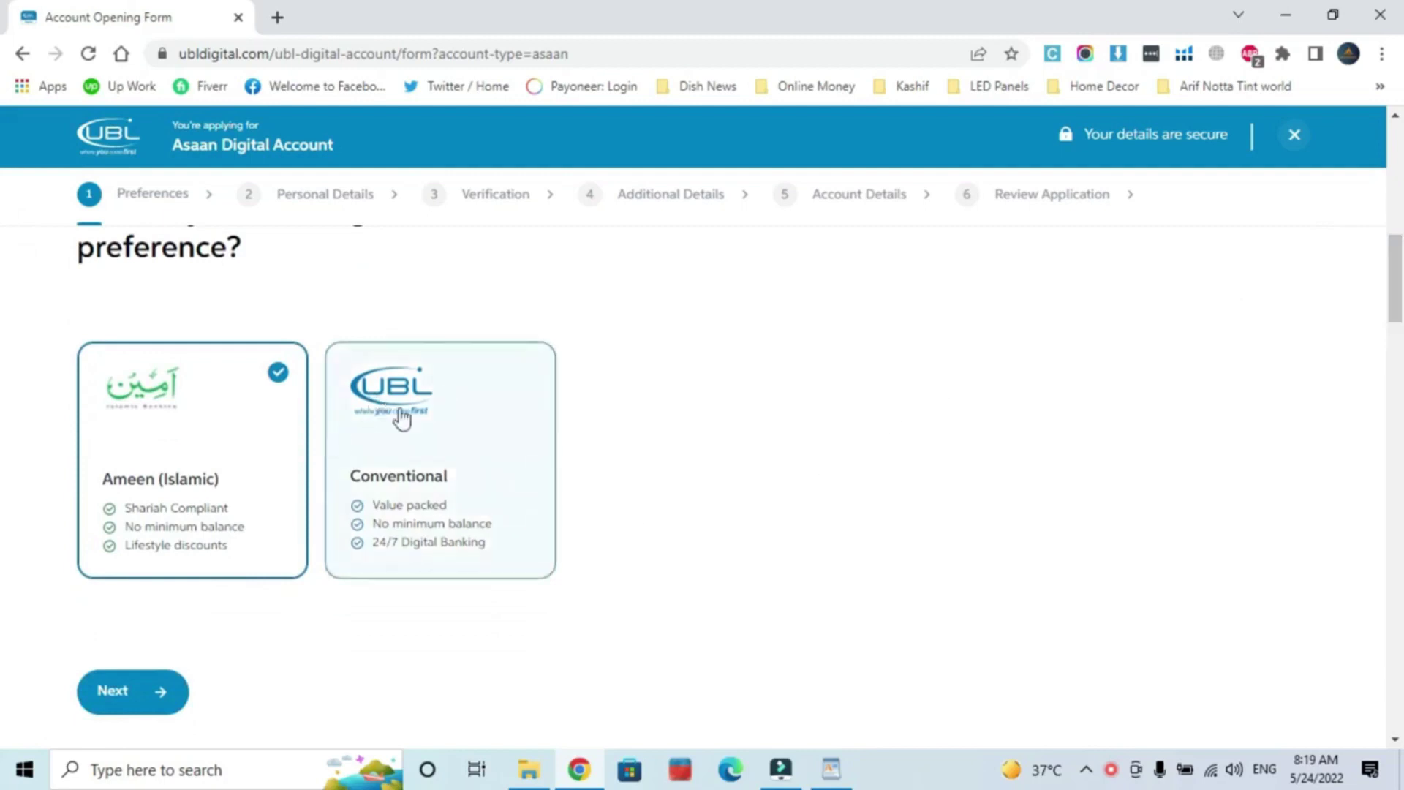
click(429, 426)
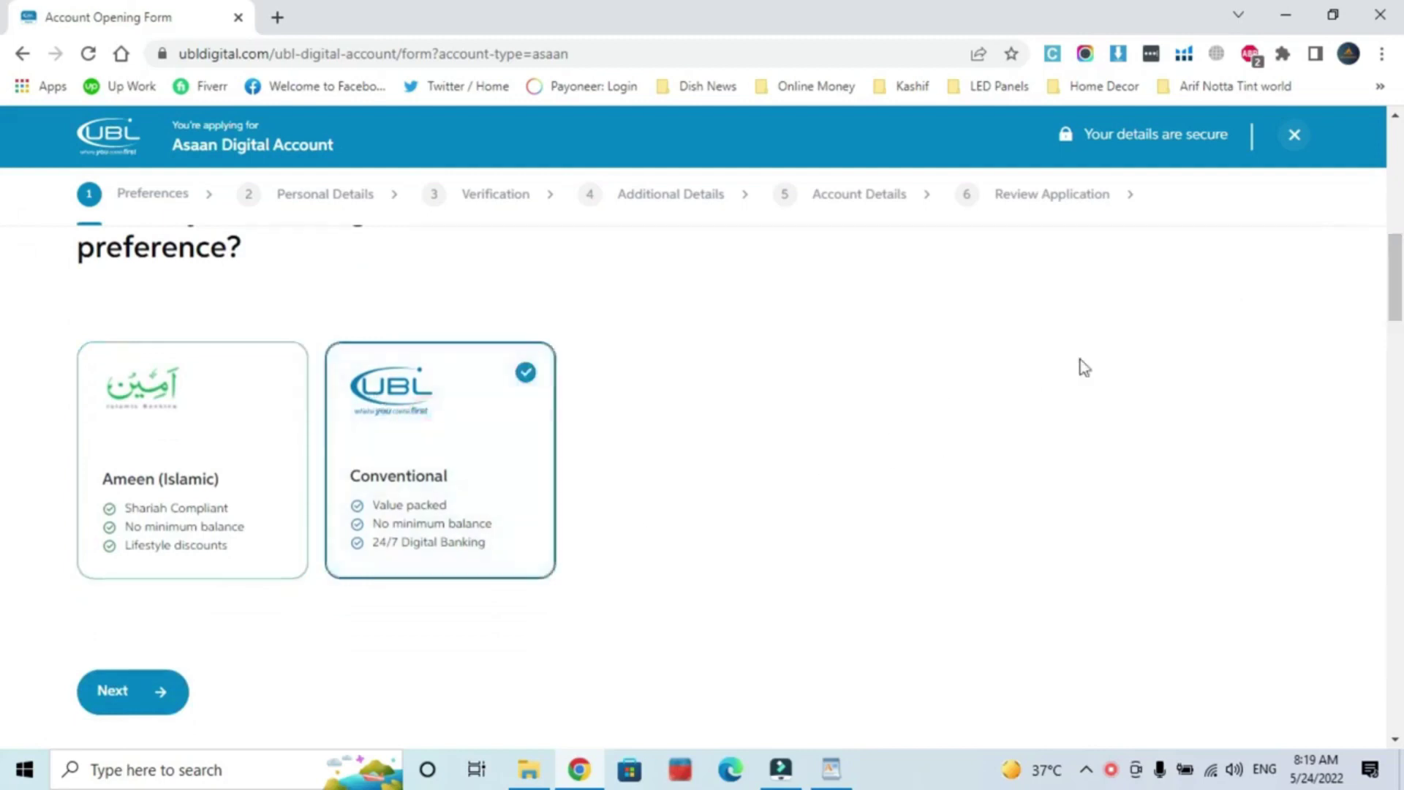
Step: Select the MasterCard as the debit card for the account
drag(1397, 277, 1399, 379)
scroll(826, 349, down, 1)
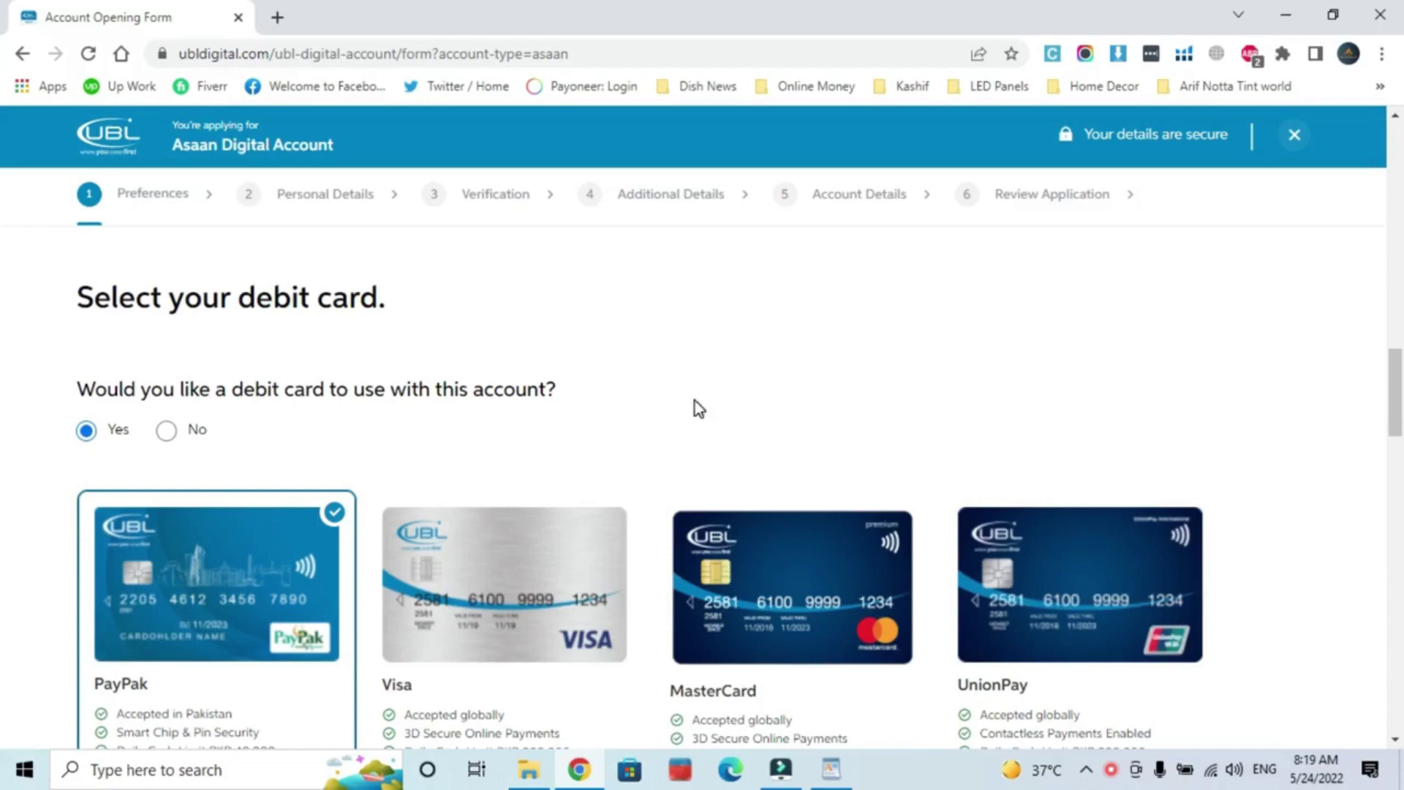
scroll(4, 380, down, 3)
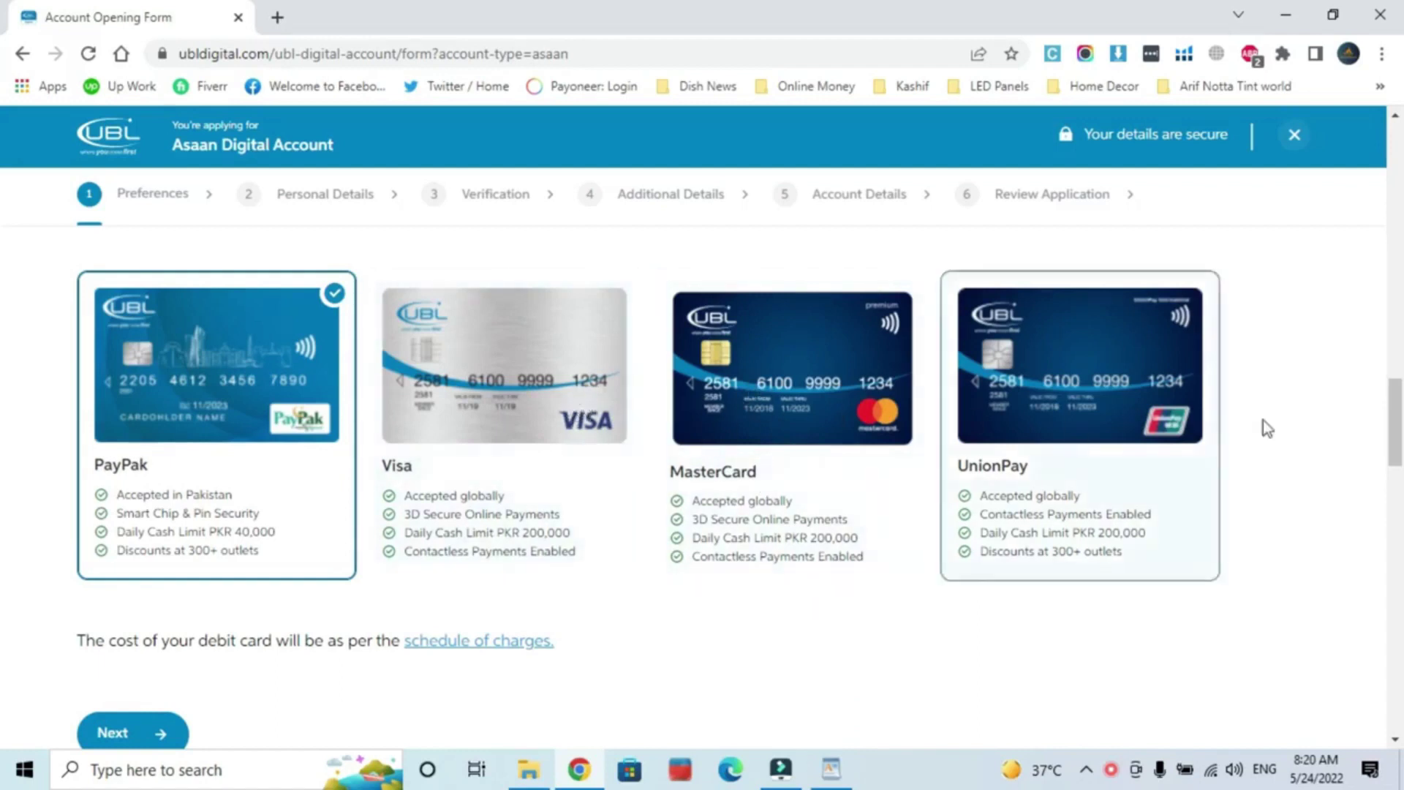
scroll(578, 318, down, 1)
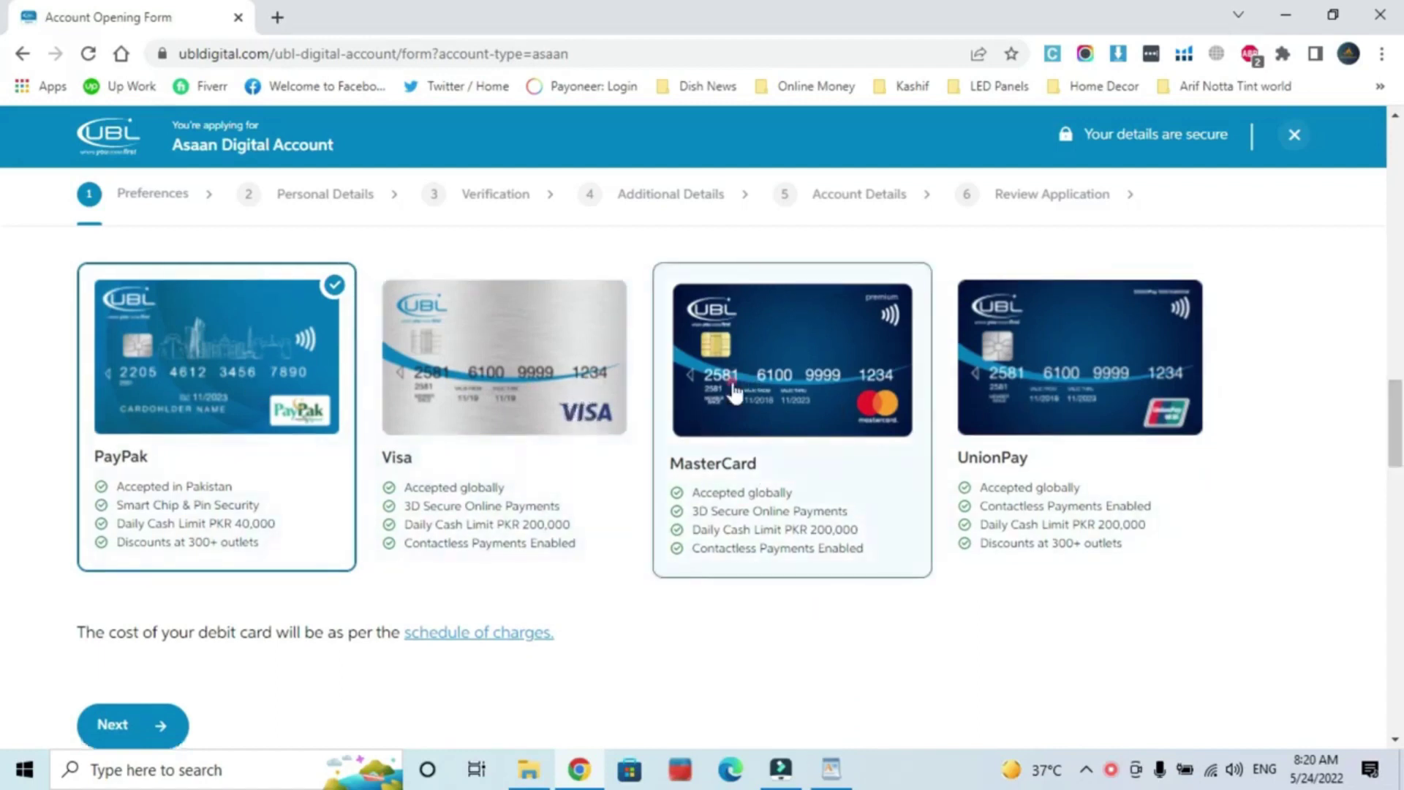
click(753, 442)
Step: Answer Yes to the question about a cheque book for the account
scroll(4, 439, down, 10)
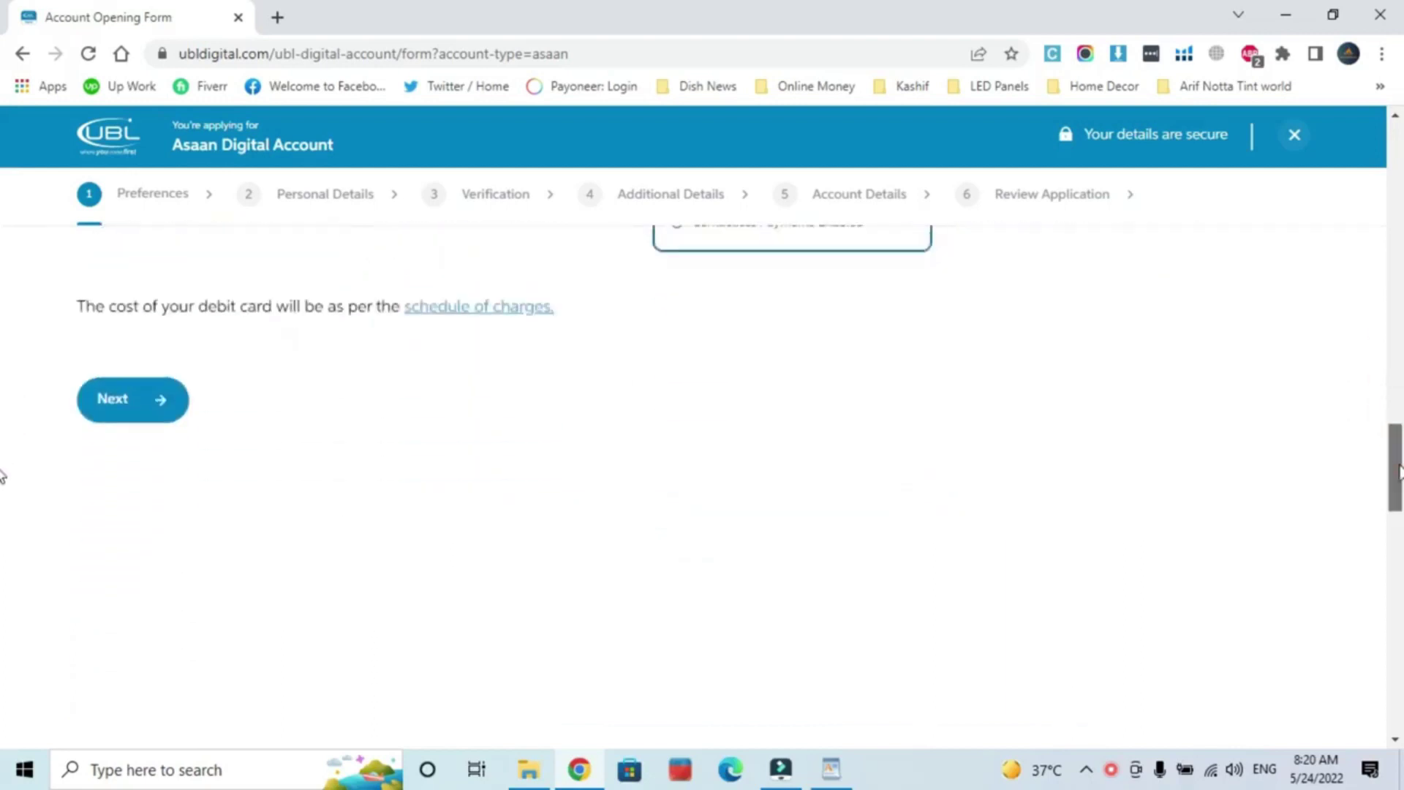
scroll(2, 523, down, 1)
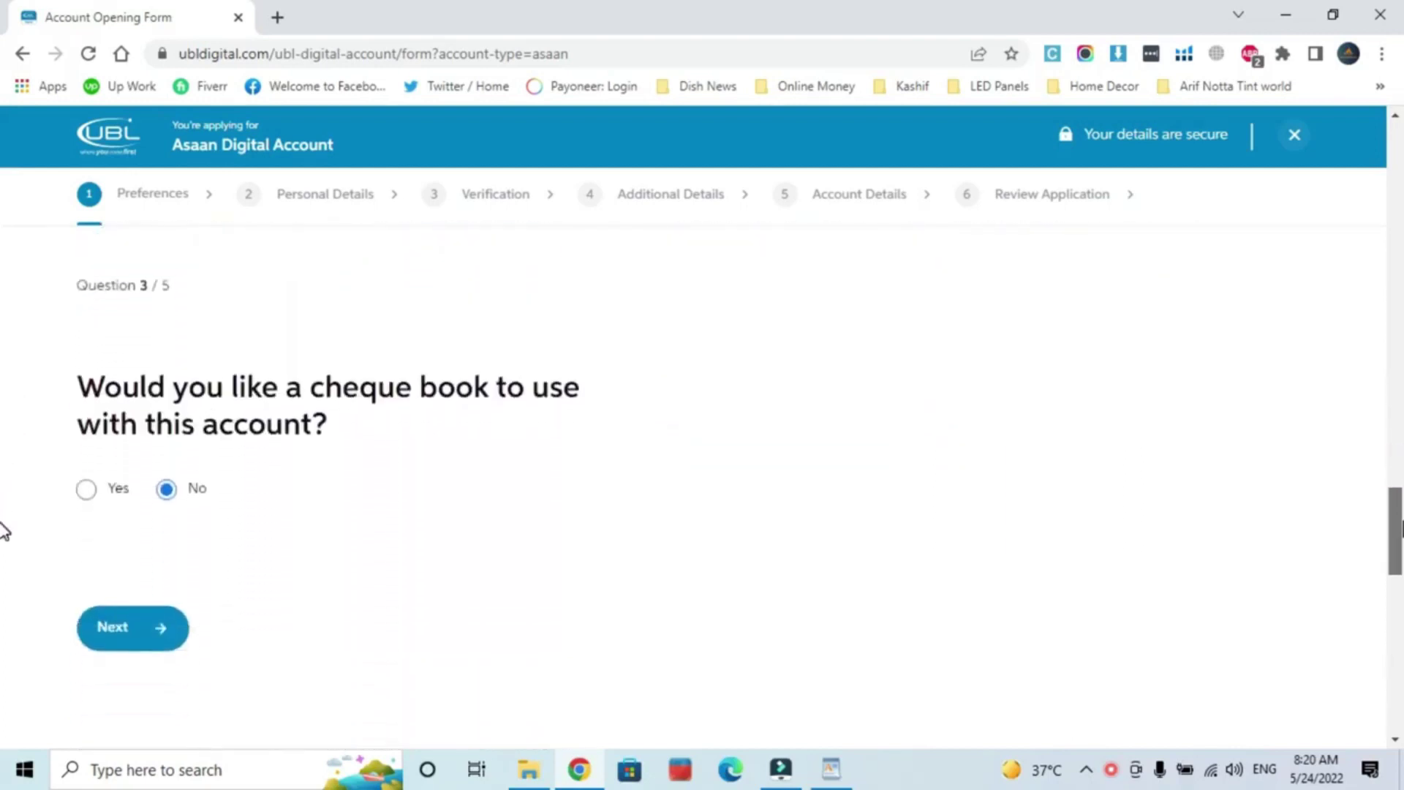
click(86, 489)
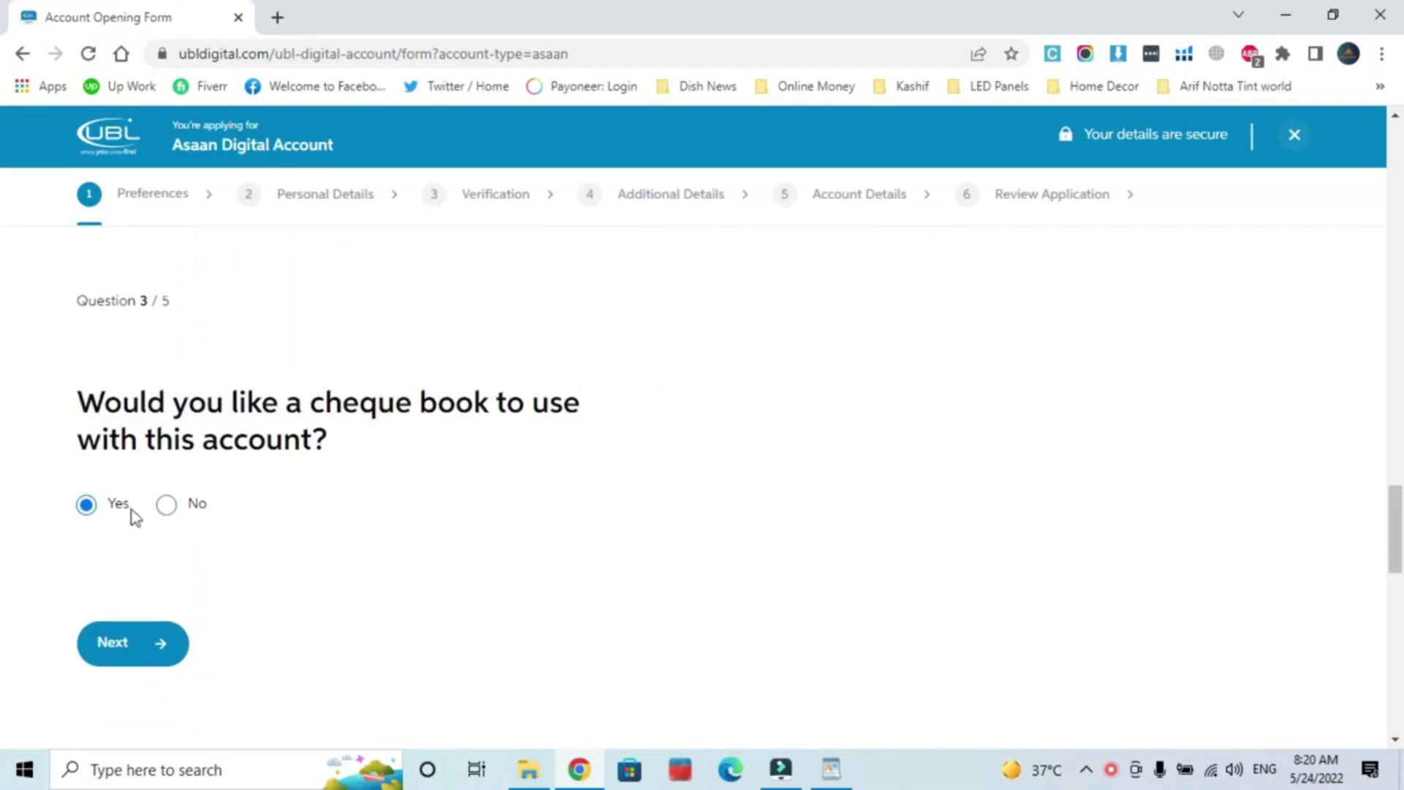
Step: Set the preferred branch to MAIN BAZAR CHISHTIAN - 0586 in the city of Chishtian and continue to Personal Details
drag(1395, 527, 1397, 639)
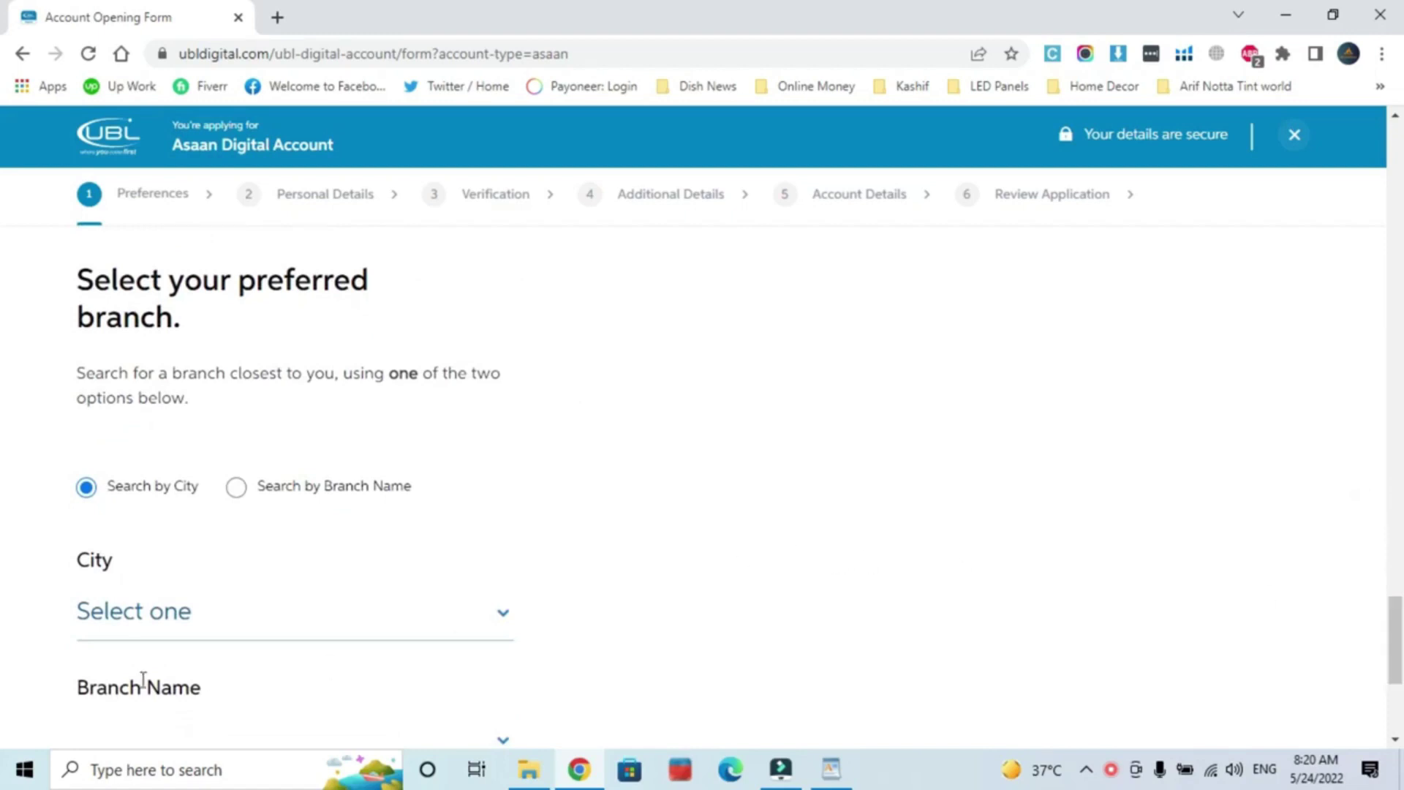
click(276, 621)
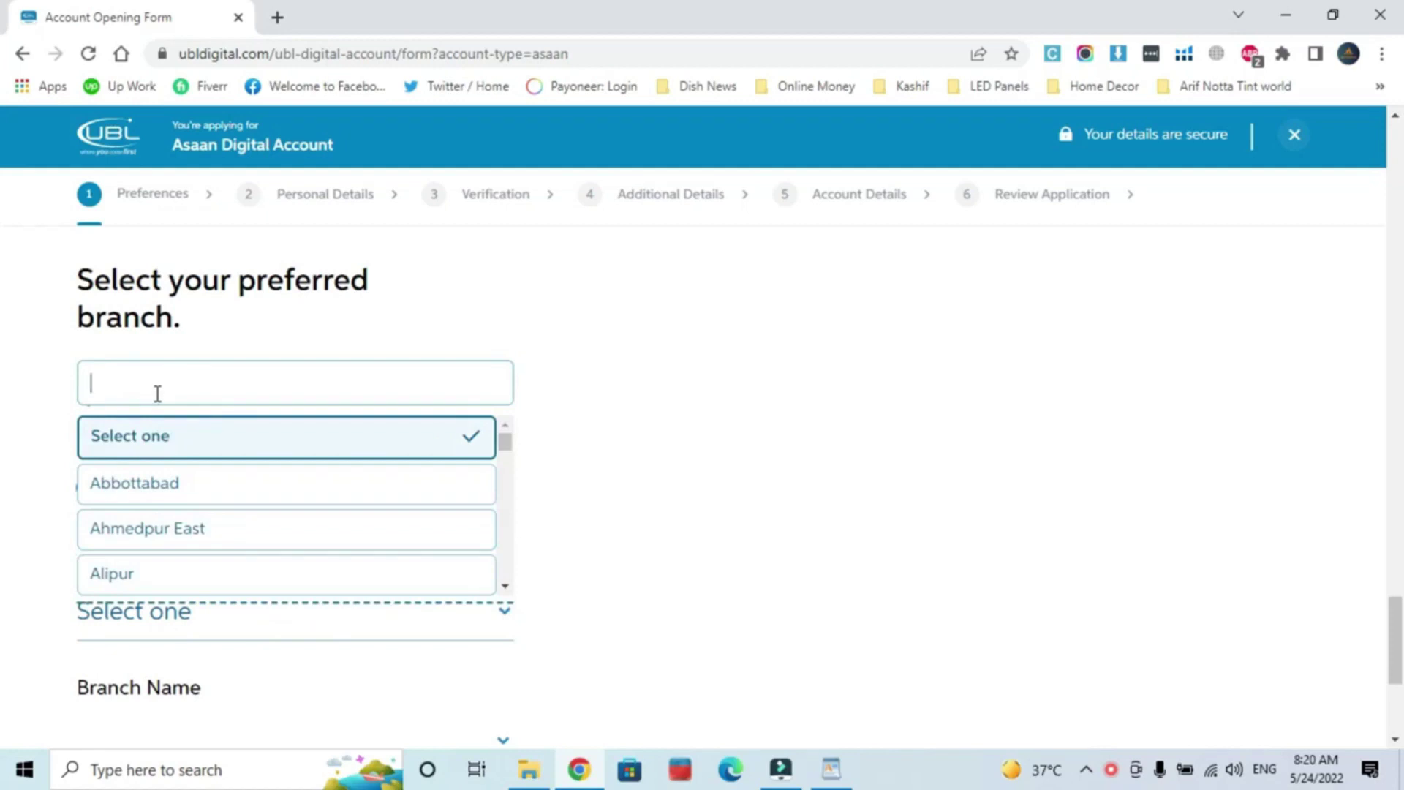
text(chi)
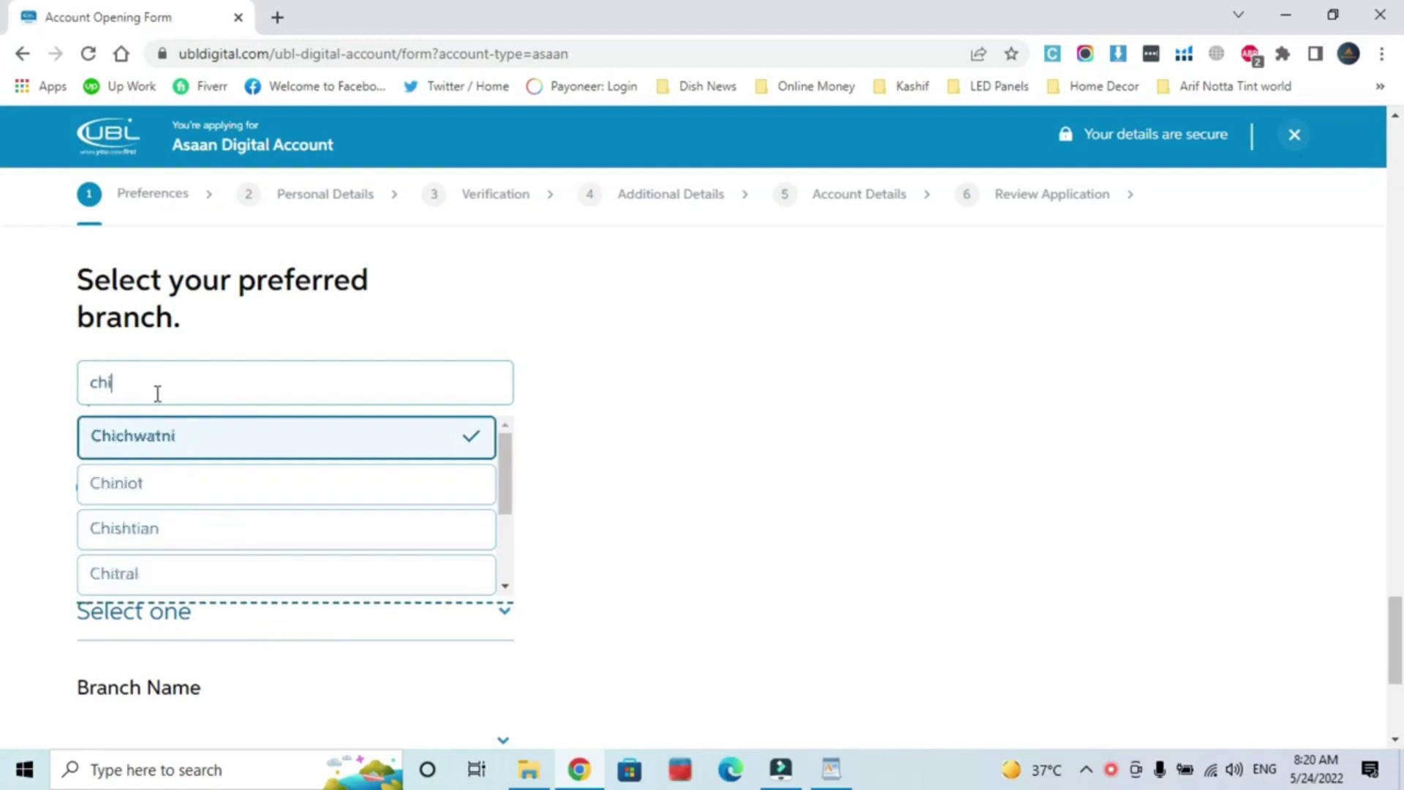
click(194, 523)
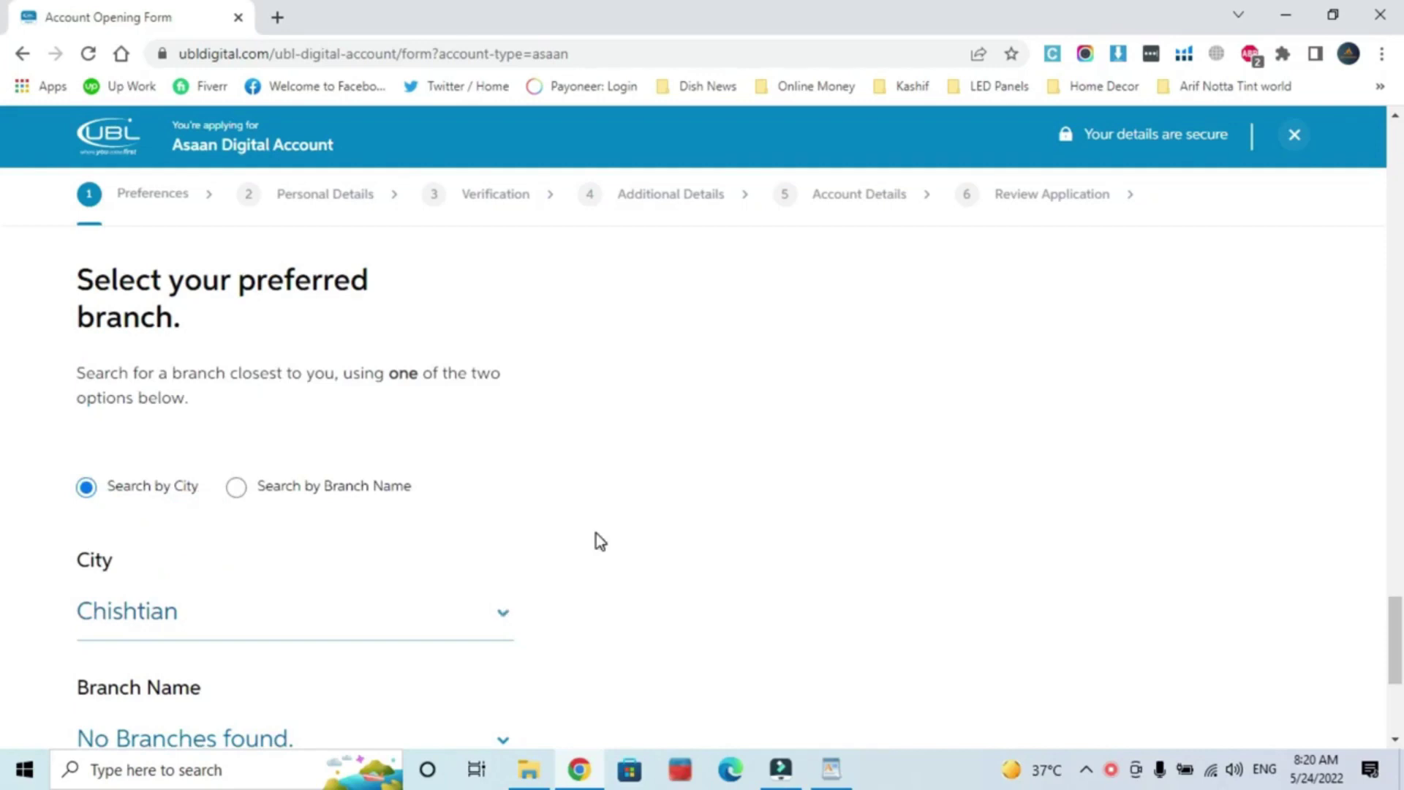
drag(1394, 631, 2, 674)
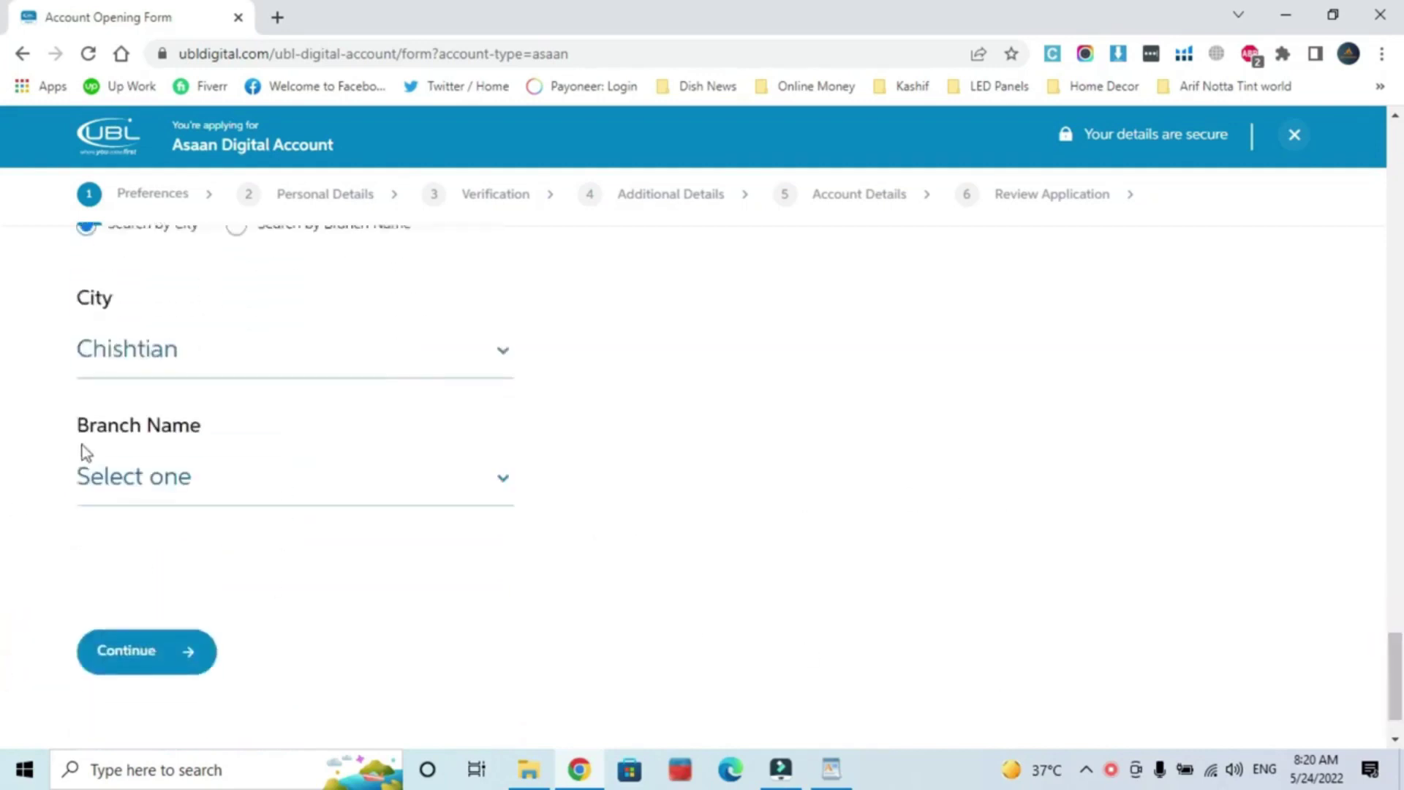
click(178, 489)
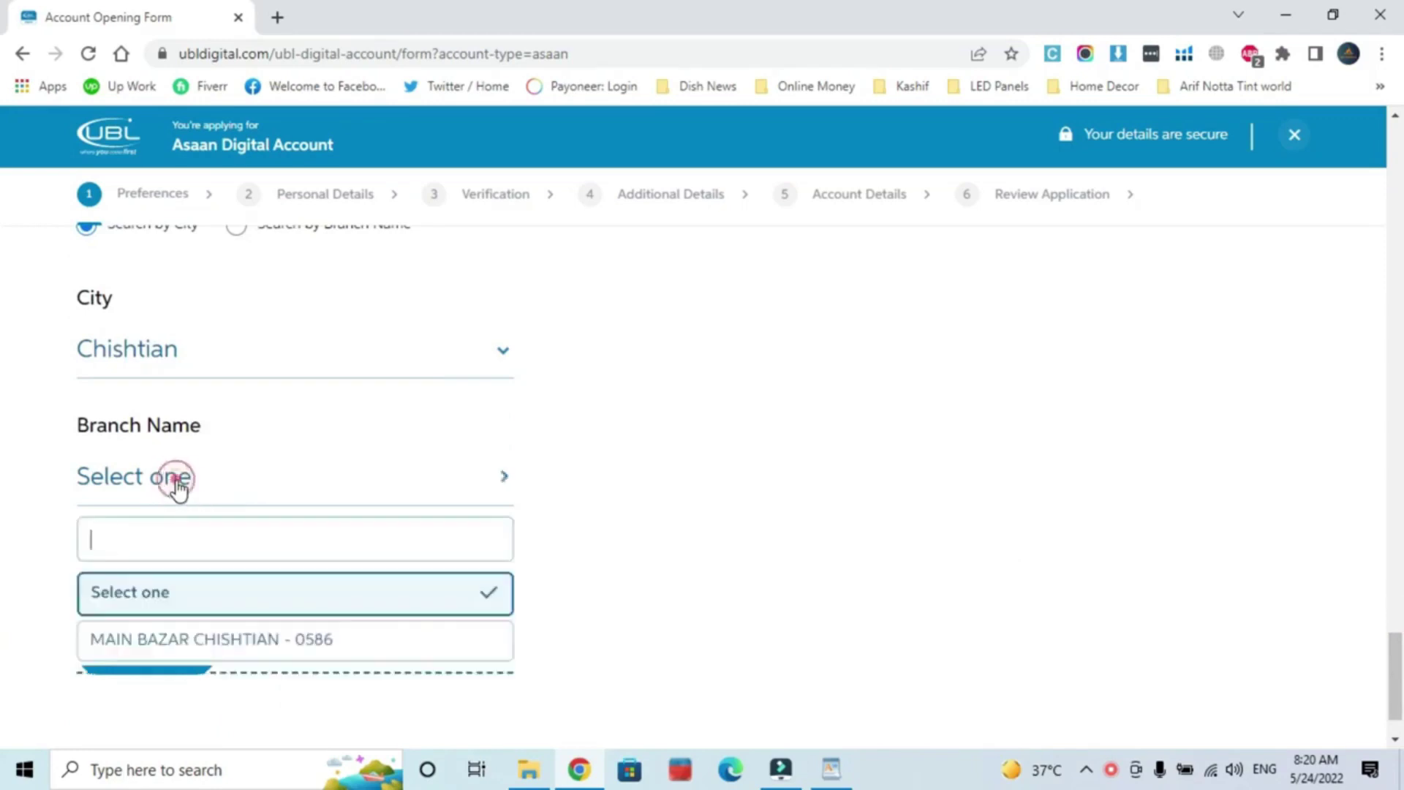
click(289, 638)
scroll(671, 589, down, 3)
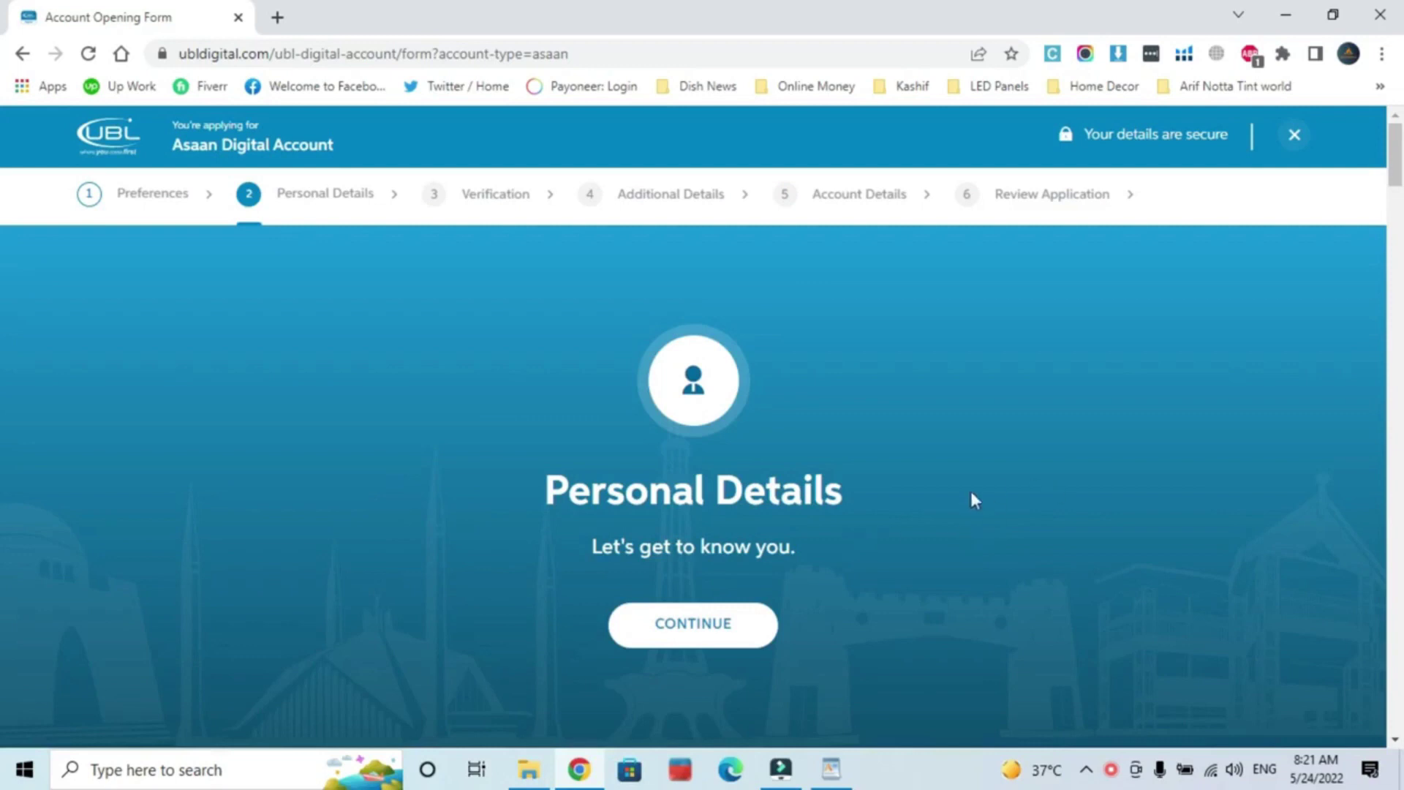
Step: Examine the full name question and the Identity Card fields, from card number and dates to the front and back uploads
scroll(3, 179, down, 5)
scroll(3, 223, down, 2)
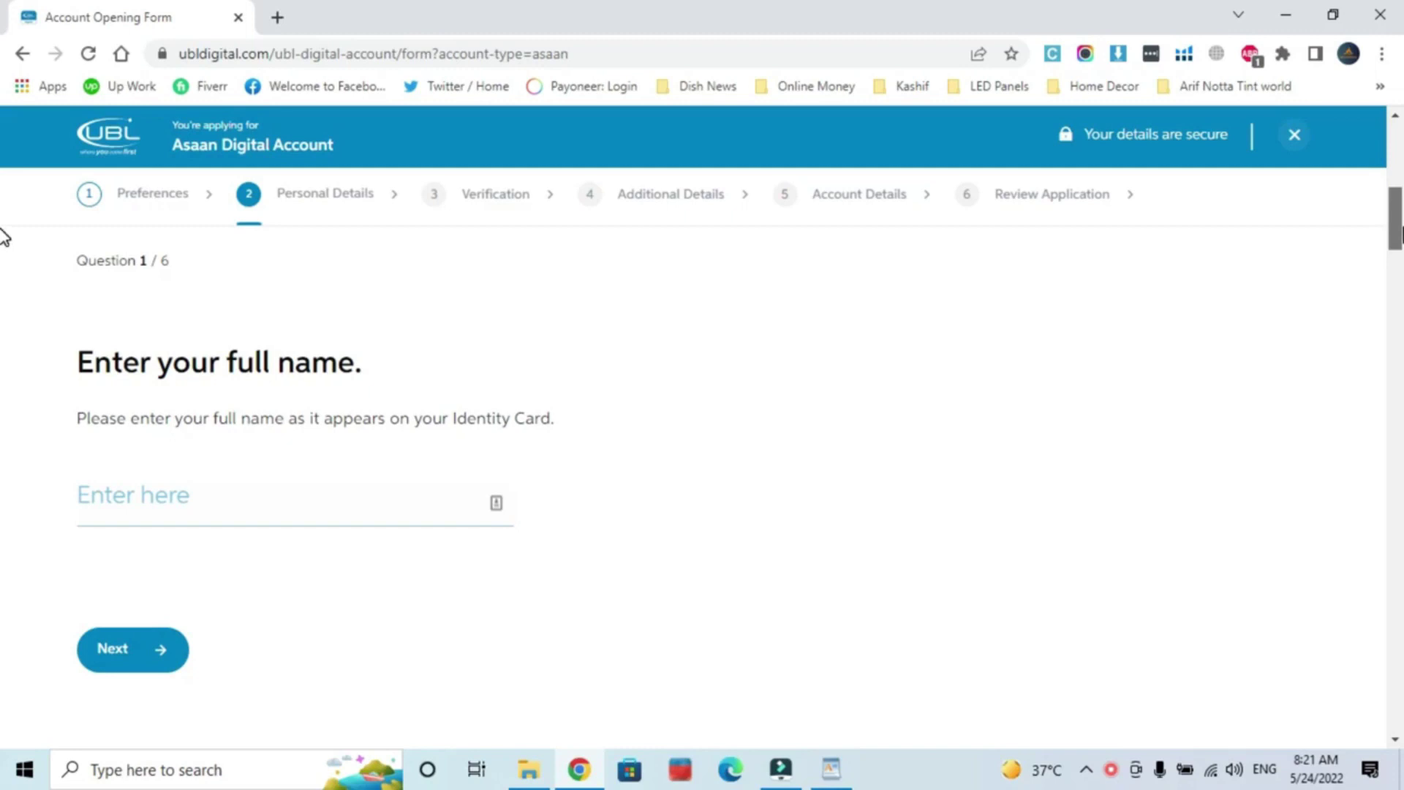
scroll(3, 238, down, 10)
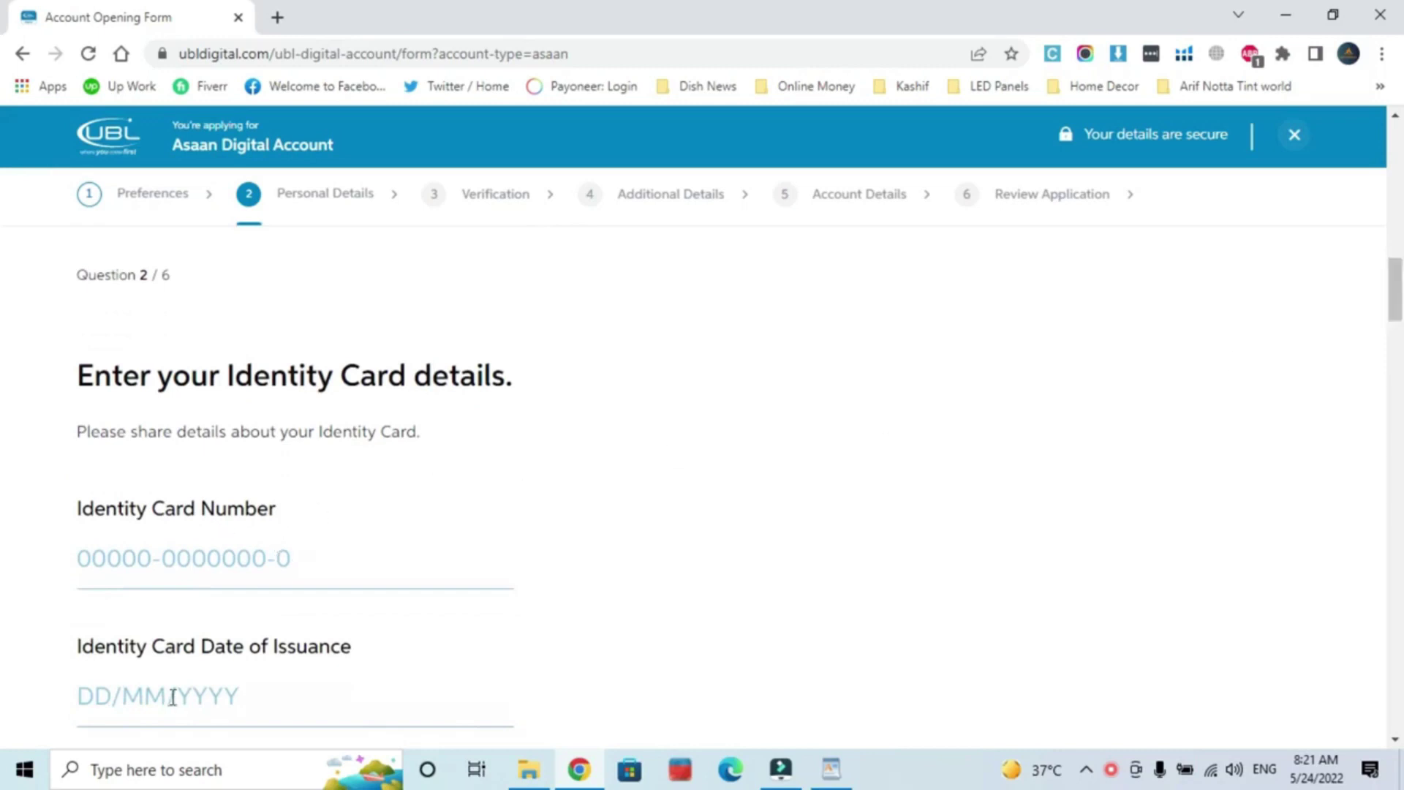
drag(1396, 297, 1399, 332)
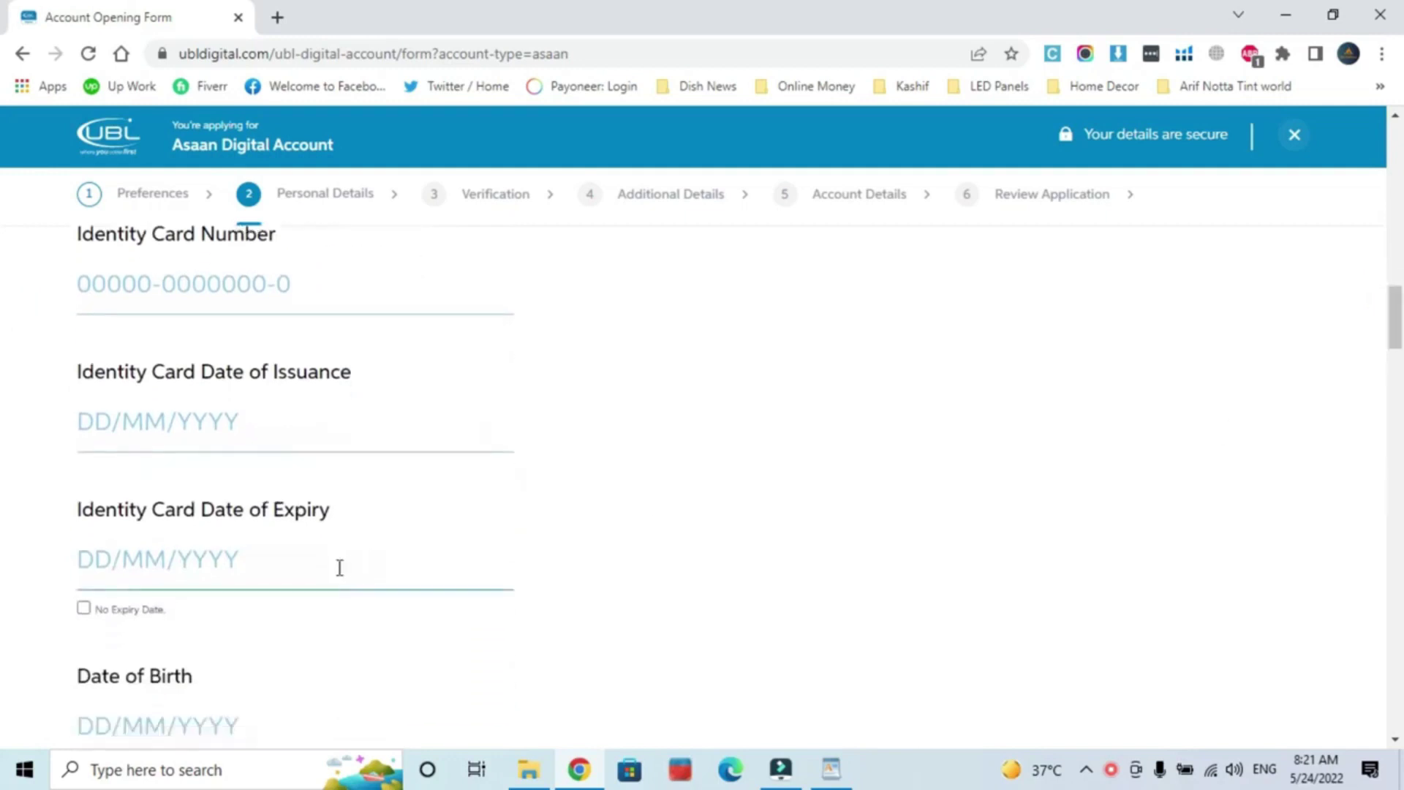
drag(1399, 317, 1398, 348)
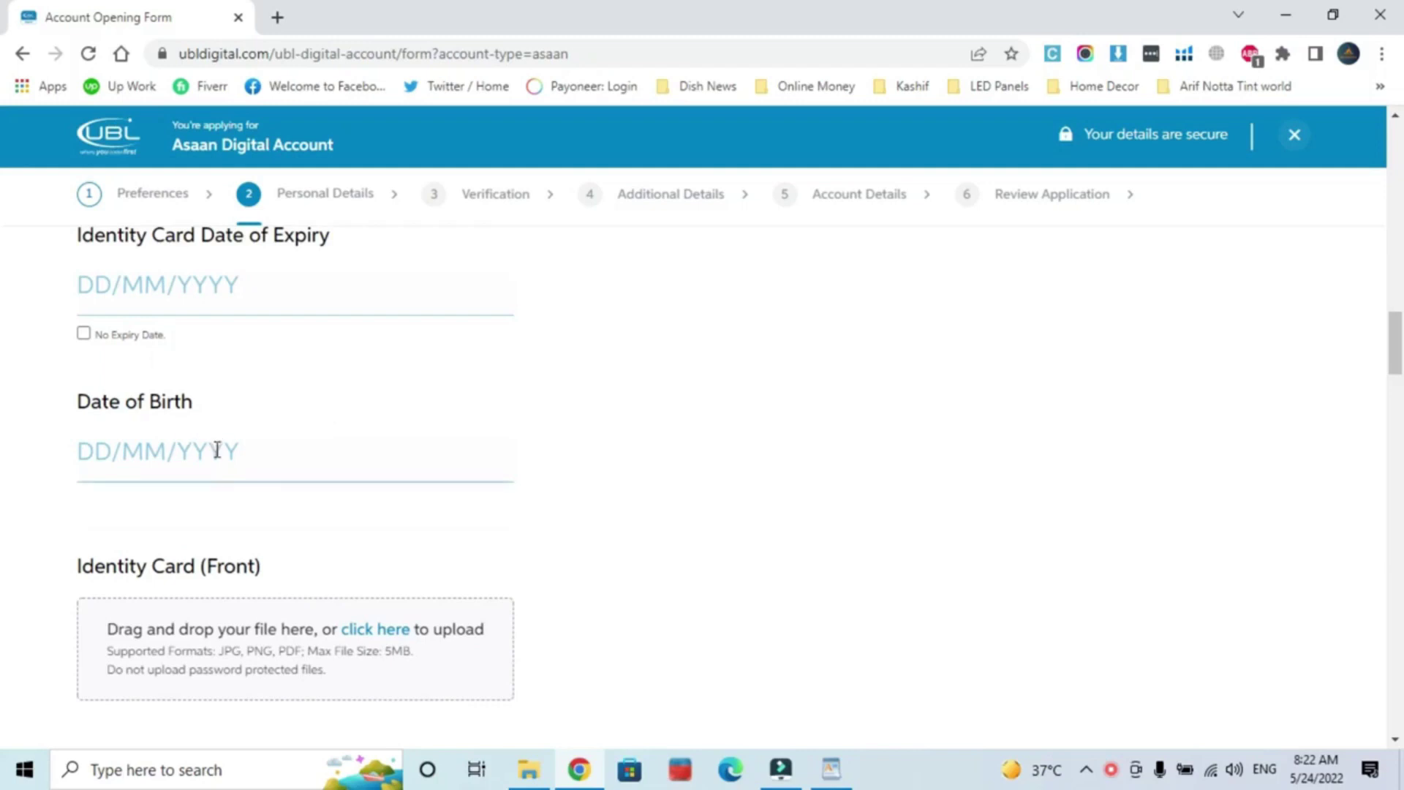
scroll(4, 344, up, 3)
scroll(4, 344, up, 2)
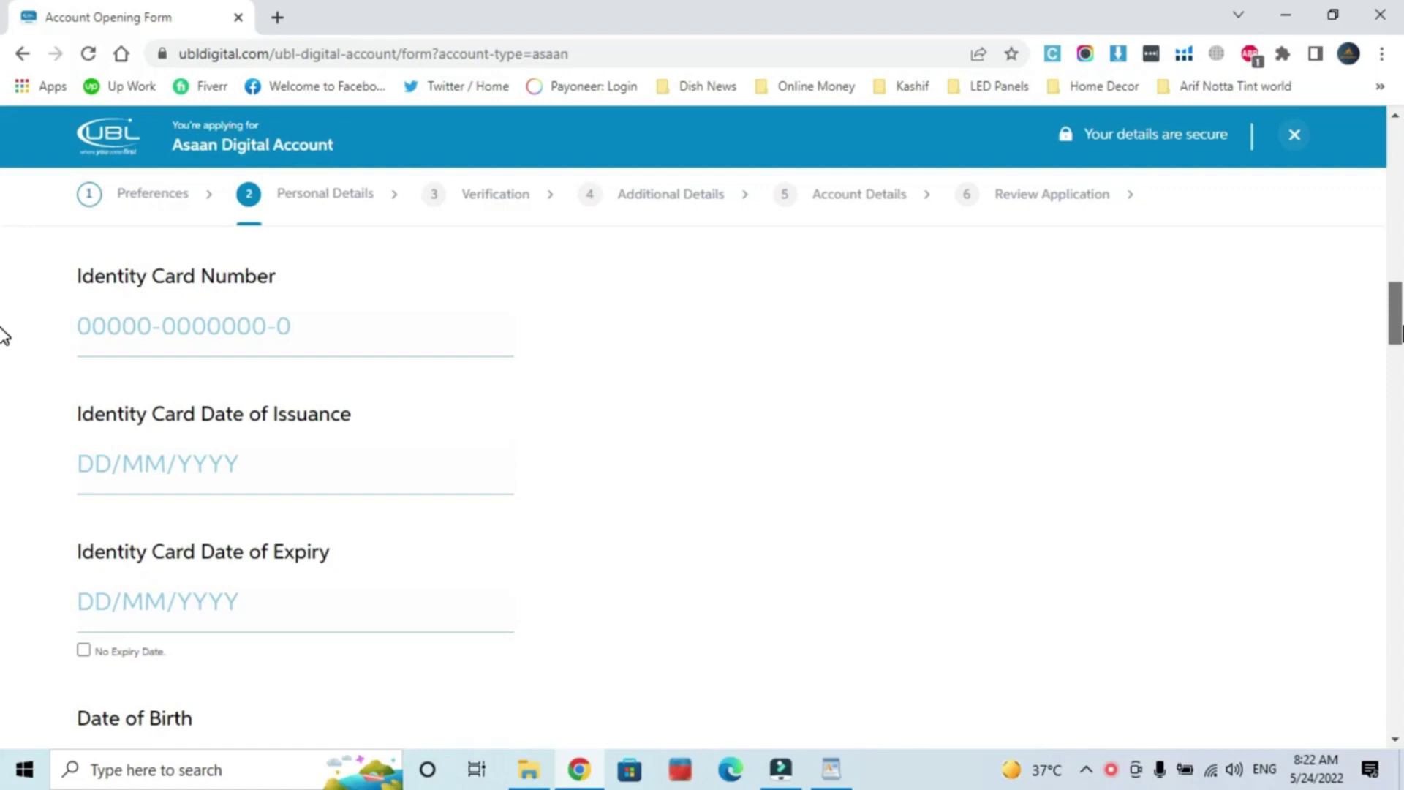
scroll(4, 335, down, 7)
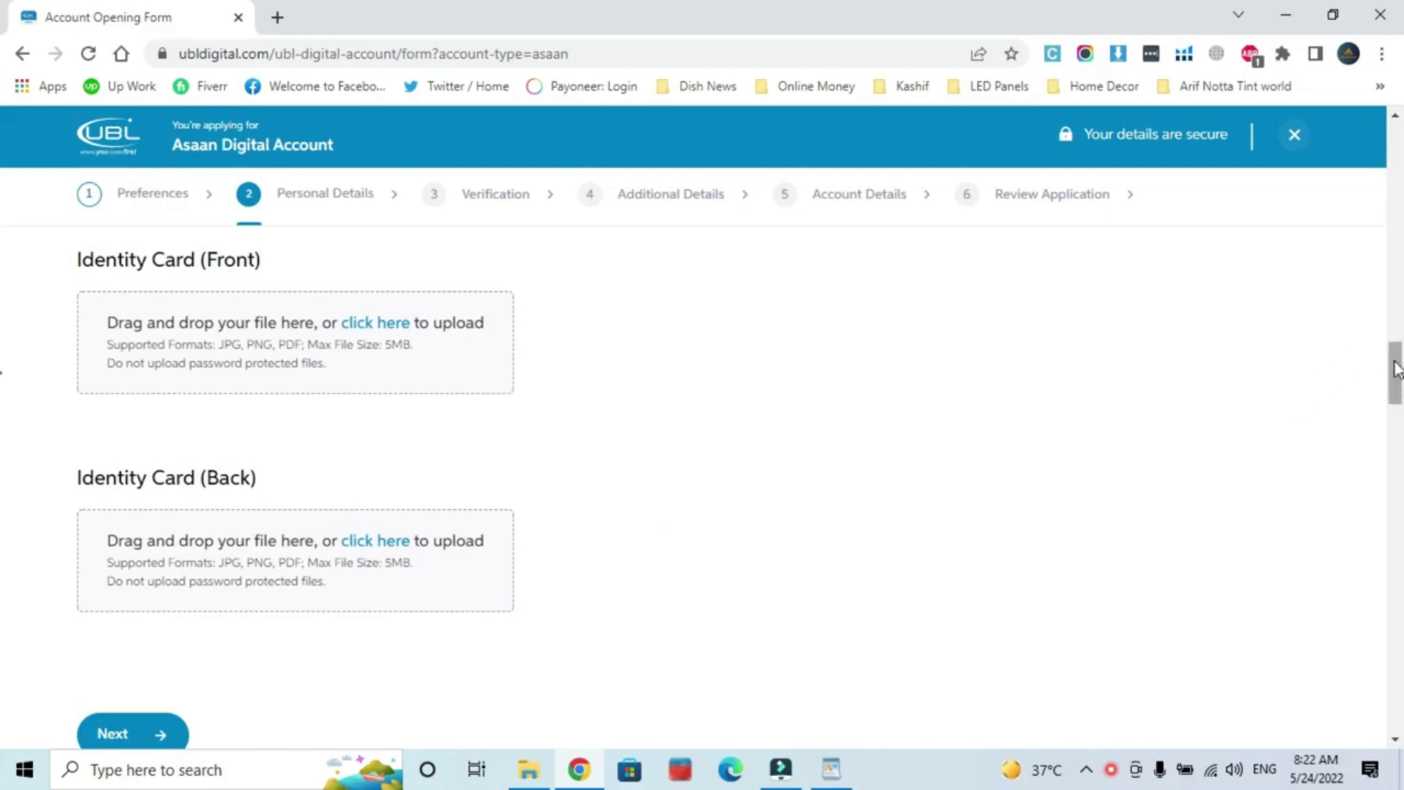
drag(1398, 370, 1399, 377)
drag(3, 385, 275, 366)
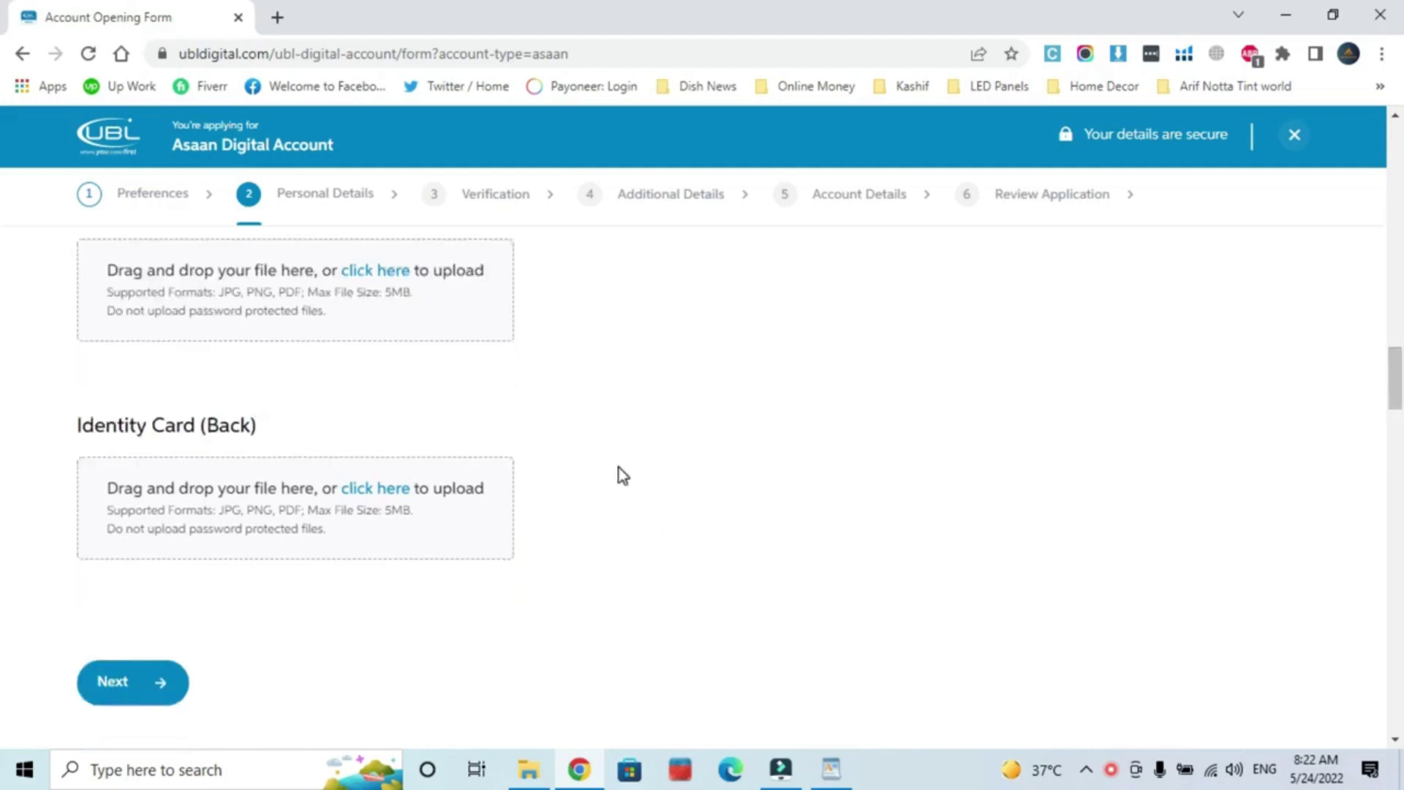
Step: Examine the remaining Personal Details questions on the parents' or husband's names, mobile number and email address
drag(1395, 376, 1395, 446)
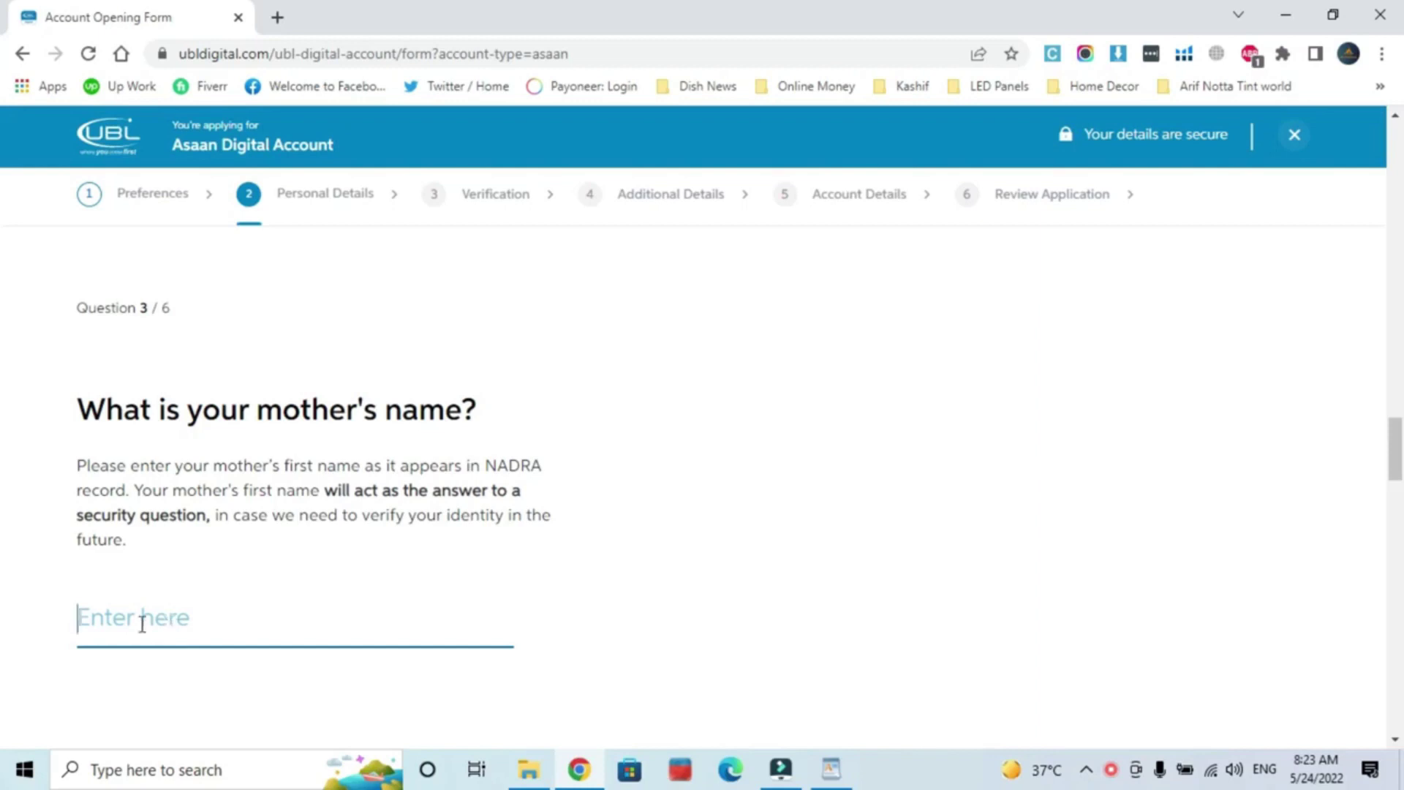
drag(1398, 418, 1398, 528)
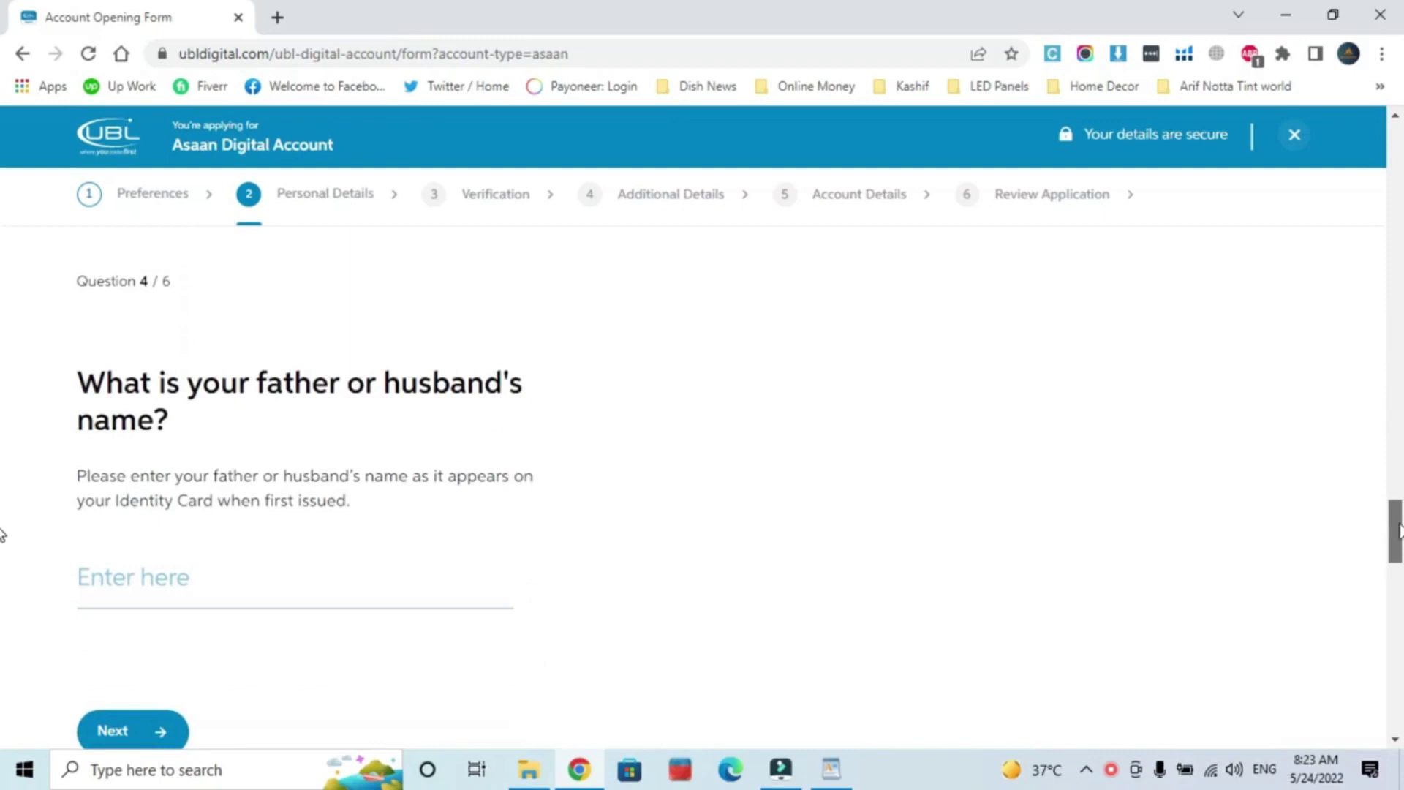
click(234, 540)
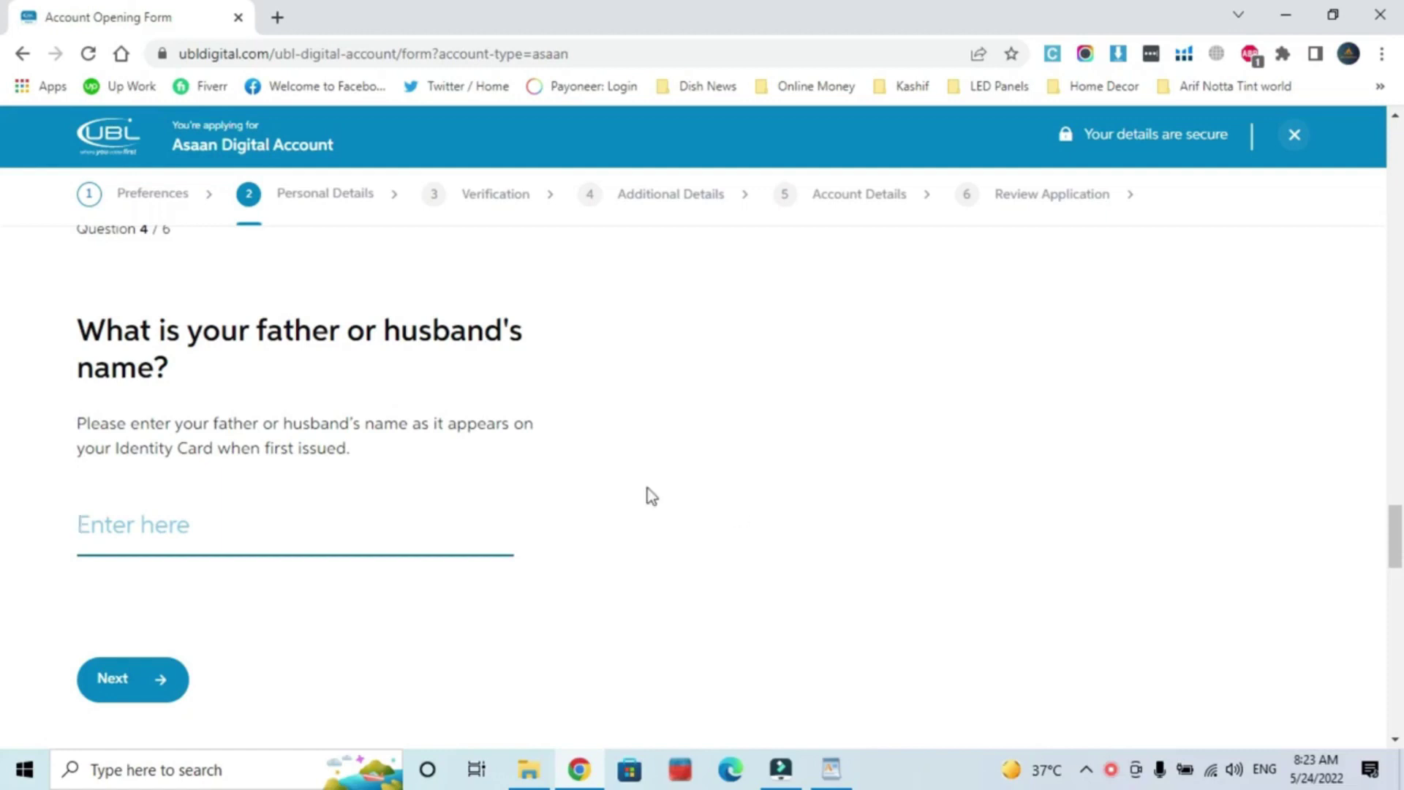
click(146, 528)
scroll(7, 545, down, 5)
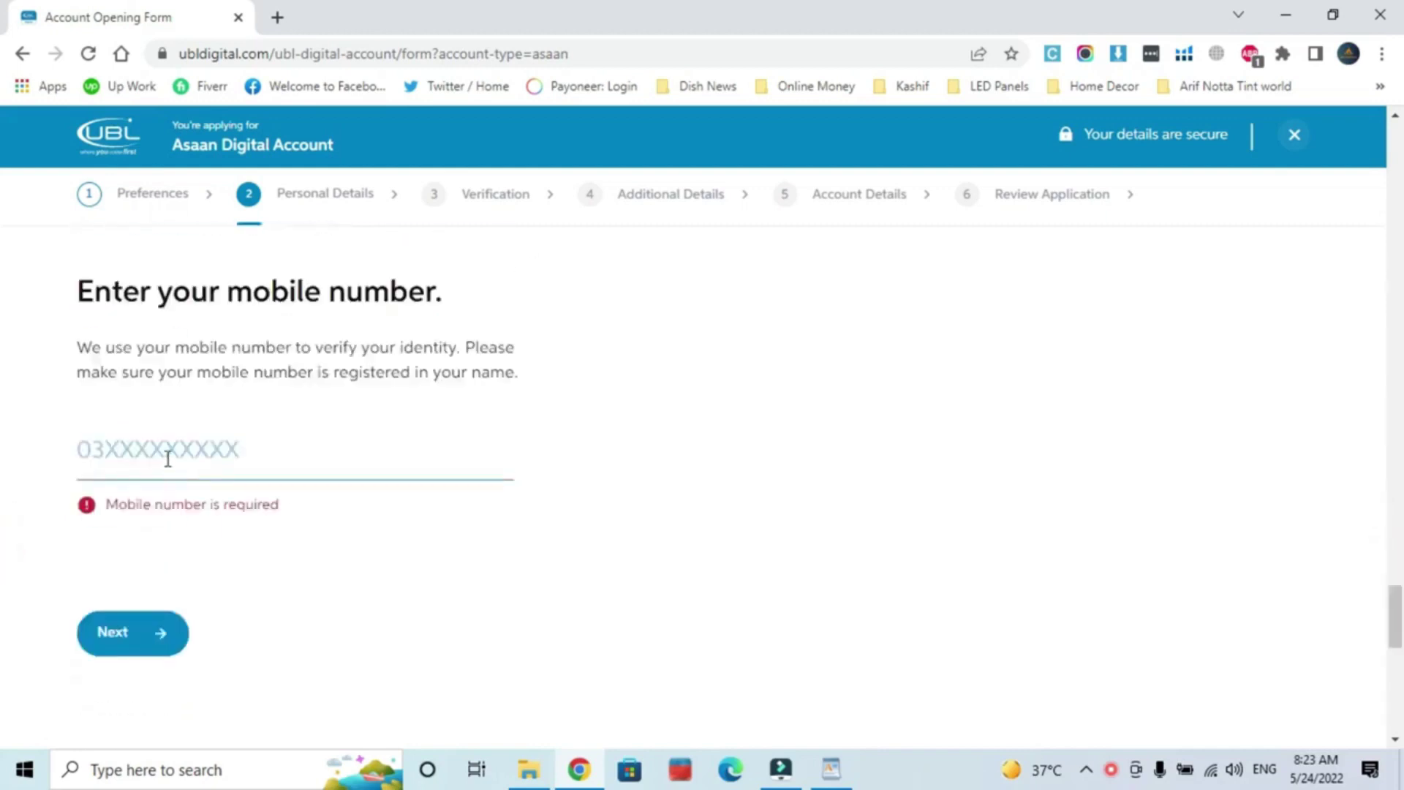
click(166, 452)
click(912, 467)
scroll(4, 677, down, 7)
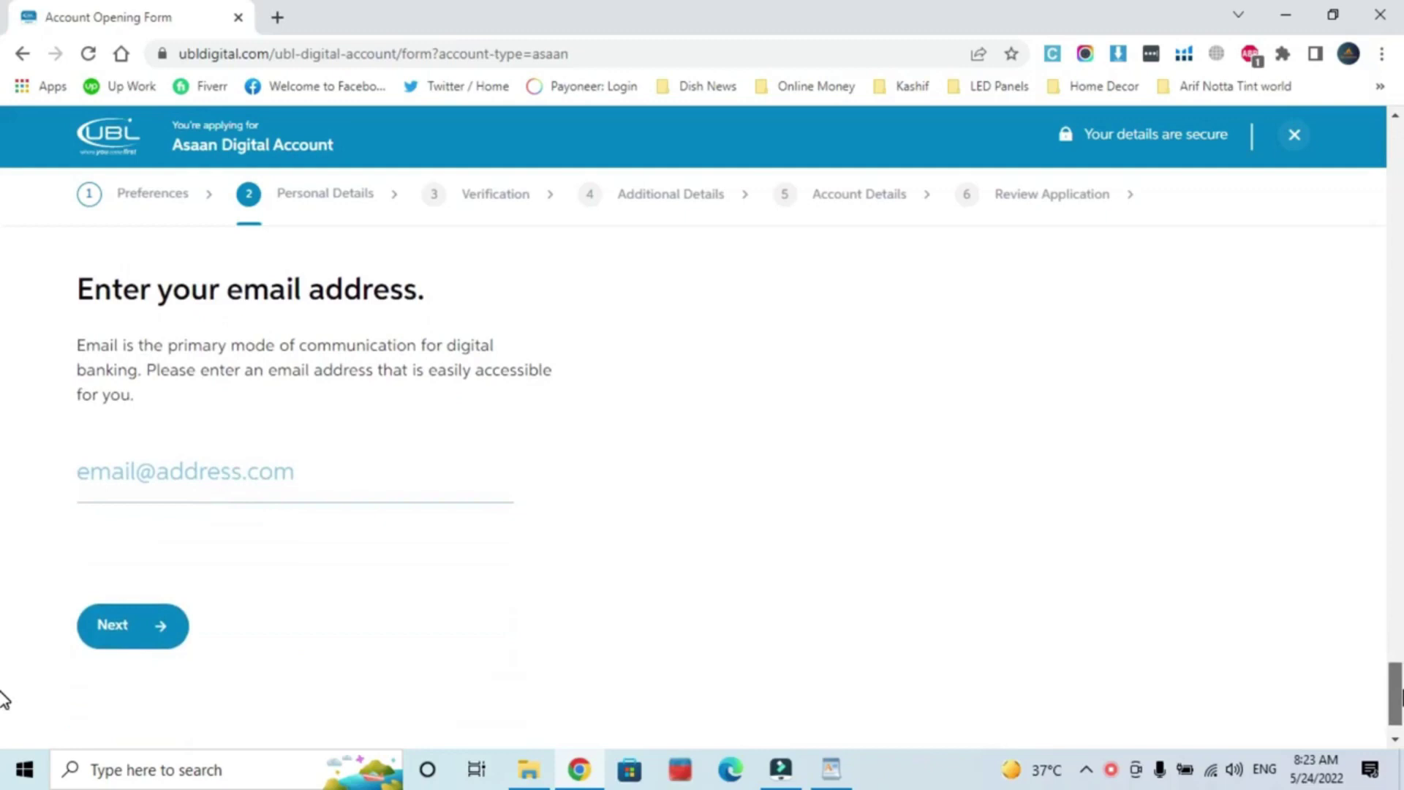
scroll(4, 698, down, 1)
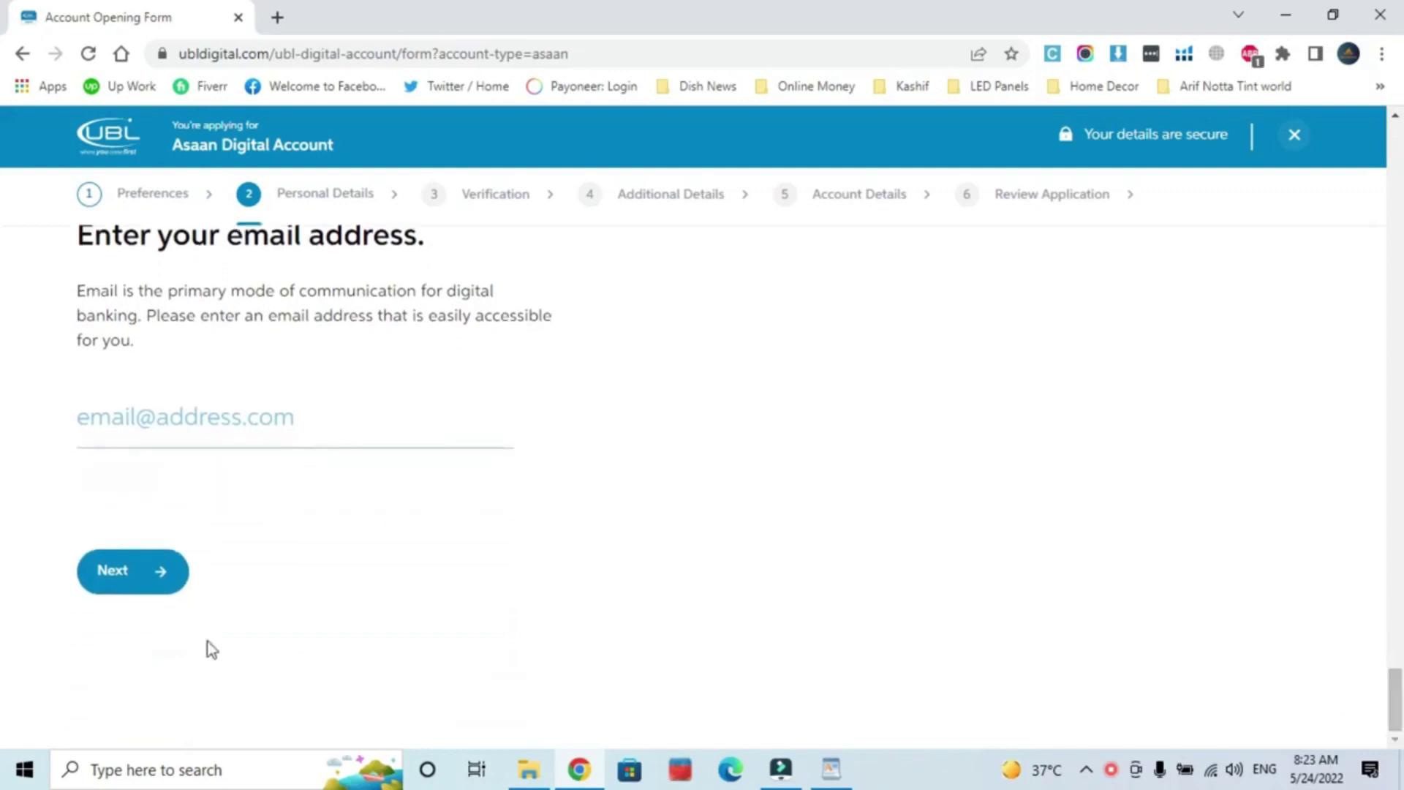